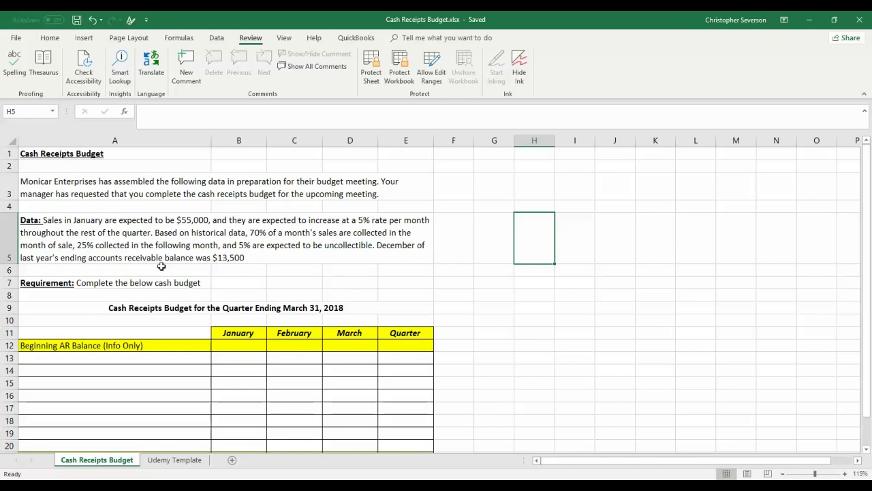
Enter the label Sales in cell A10 above the budget table and right-align it
left_click(149, 320)
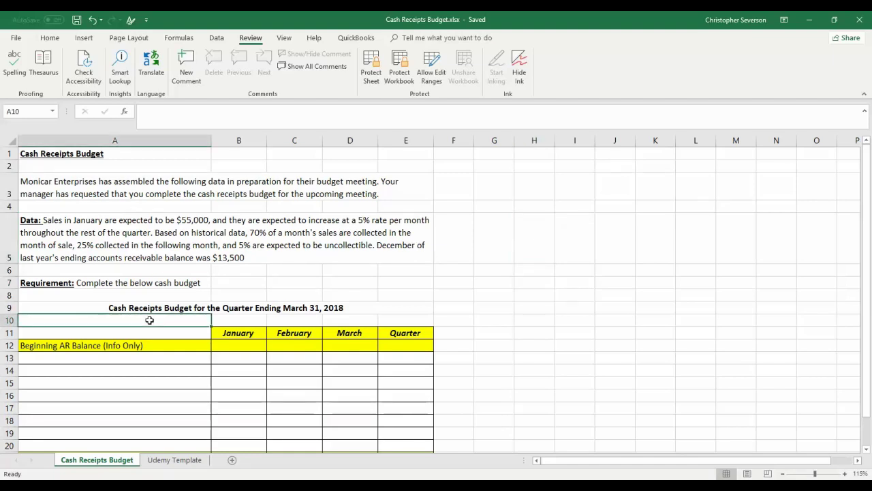
type("sALES")
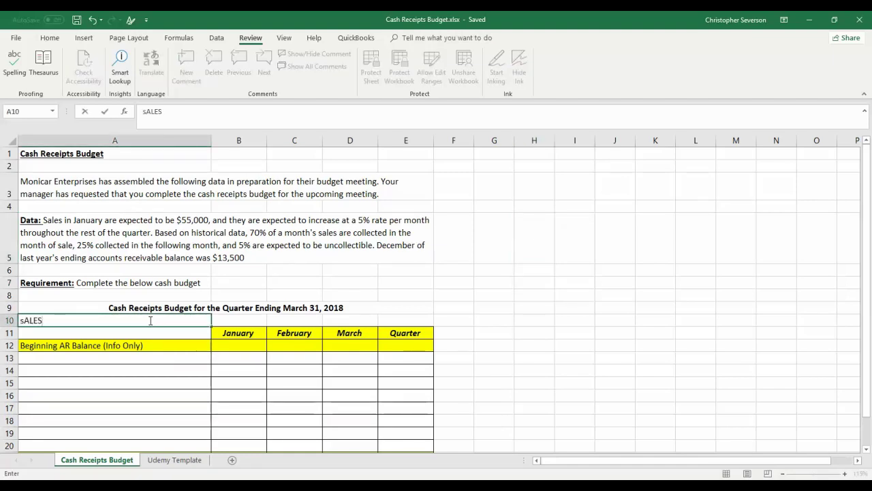
key("BackSpace")
key("BackSpace")
key("BackSpace")
key("BackSpace")
key("BackSpace")
type("Sales")
key("Tab")
left_click(150, 320)
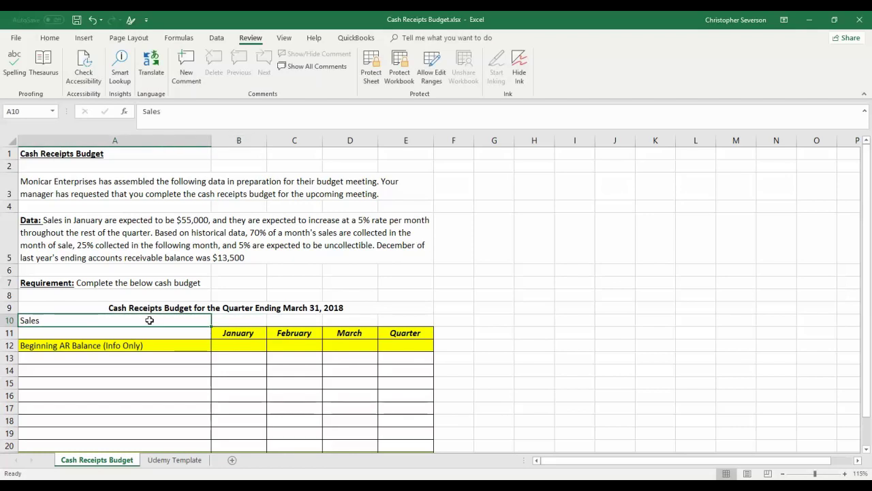
left_click(49, 37)
left_click(231, 75)
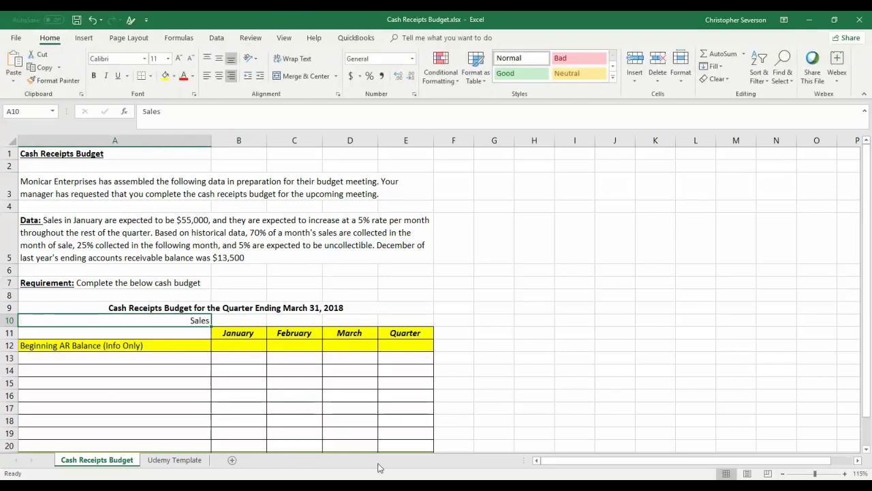
Enter 55000 as January's sales in cell B10
left_click(244, 318)
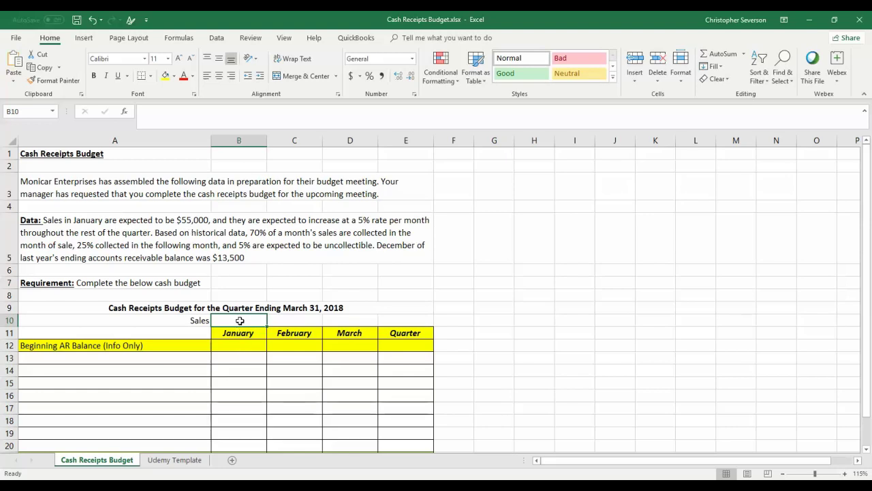
type("55000")
key("Return")
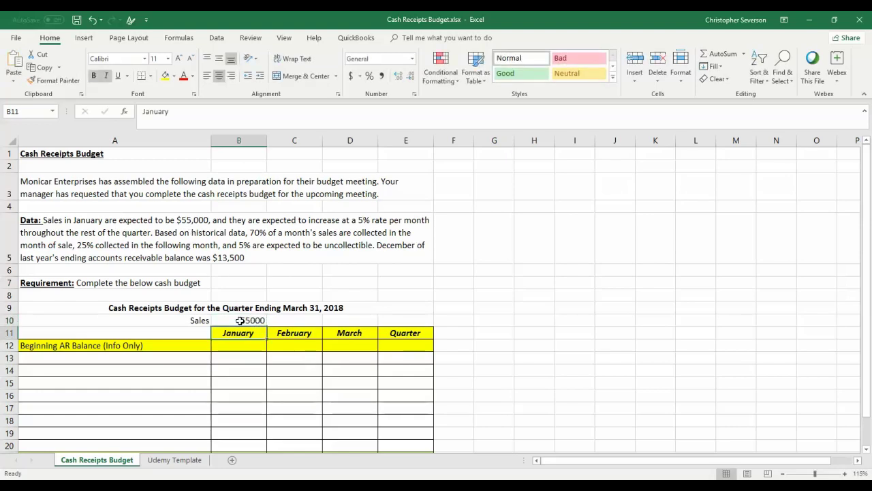
left_click(240, 320)
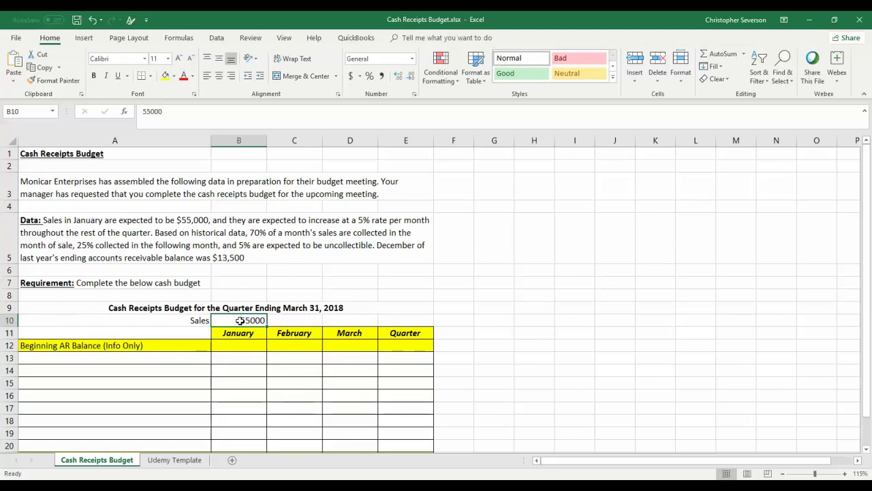
Calculate February's sales in C10 as January's sales increased by 5%, using =B10*1.05
left_click(286, 320)
type("=")
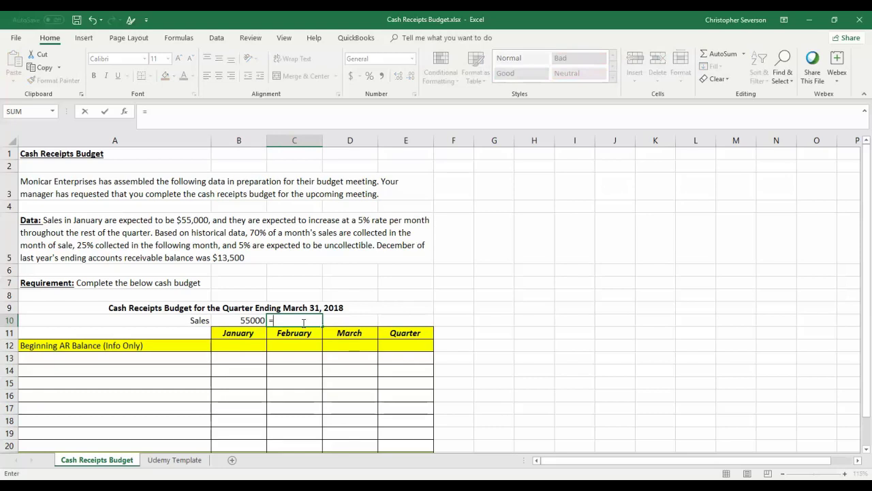
key("Left")
type("*1.05")
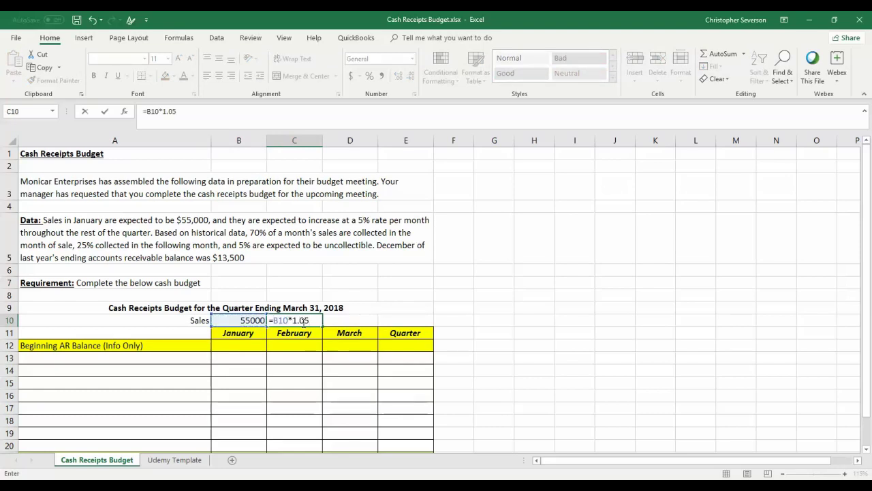
key("Tab")
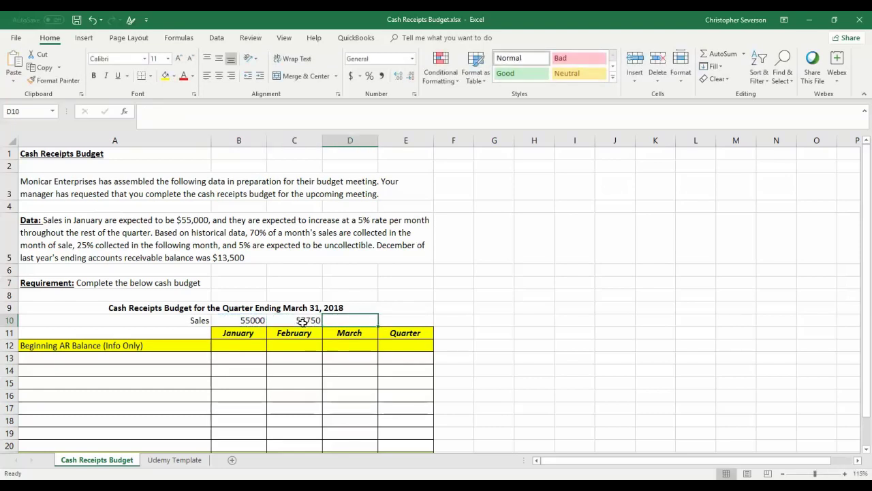
Calculate March's sales in D10 as February's sales increased by 5%, using =C10*1.05
type("=")
key("Left")
type("*1.05")
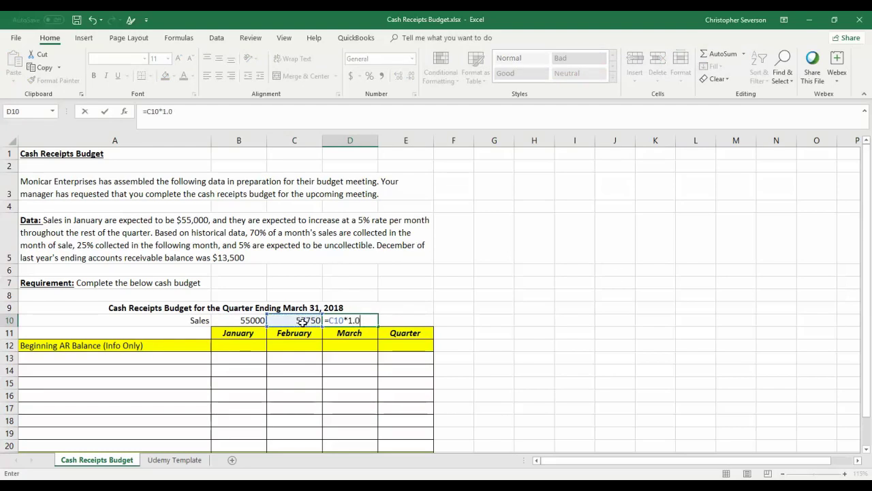
key("Return")
key("Up")
key("Right")
key("Right")
key("Right")
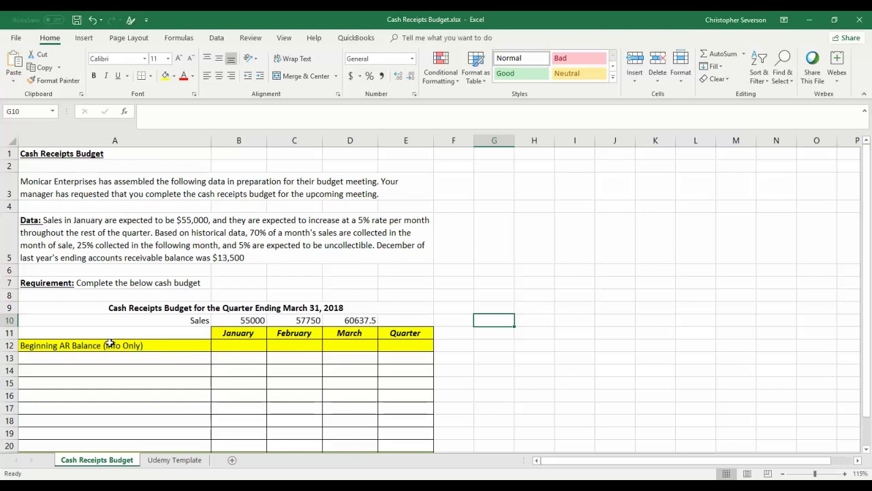
Enter 13500 as January's beginning AR balance in cell B12
scroll(177, 345, "down", 2)
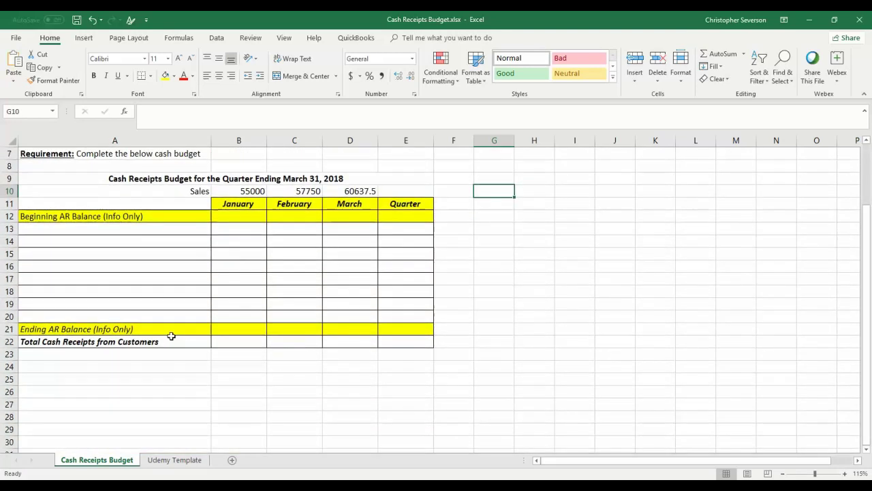
scroll(149, 330, "up", 1)
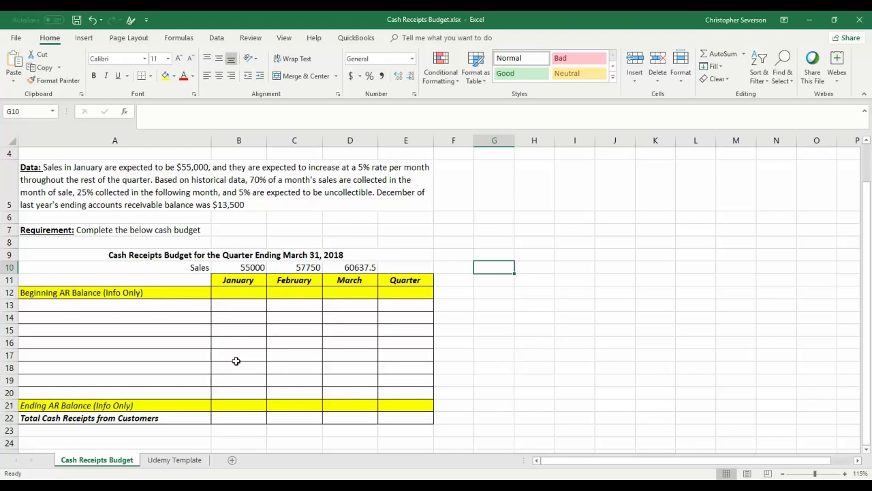
left_click(238, 291)
type("13500")
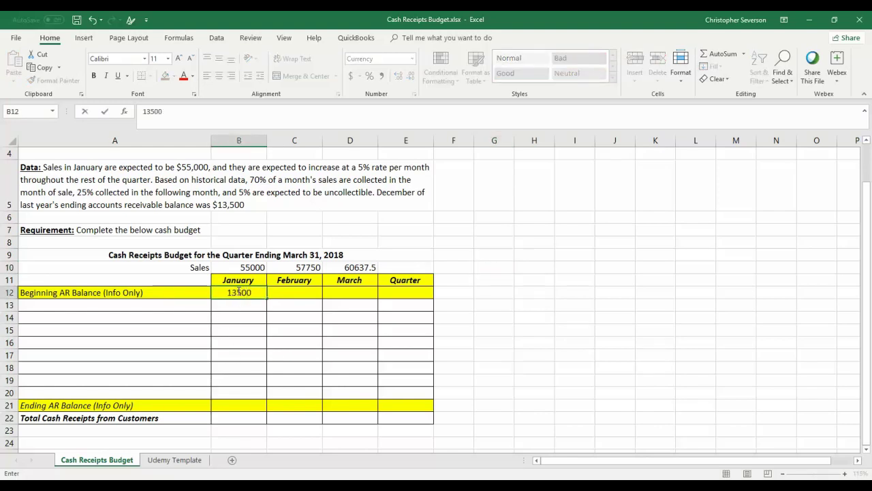
key("Return")
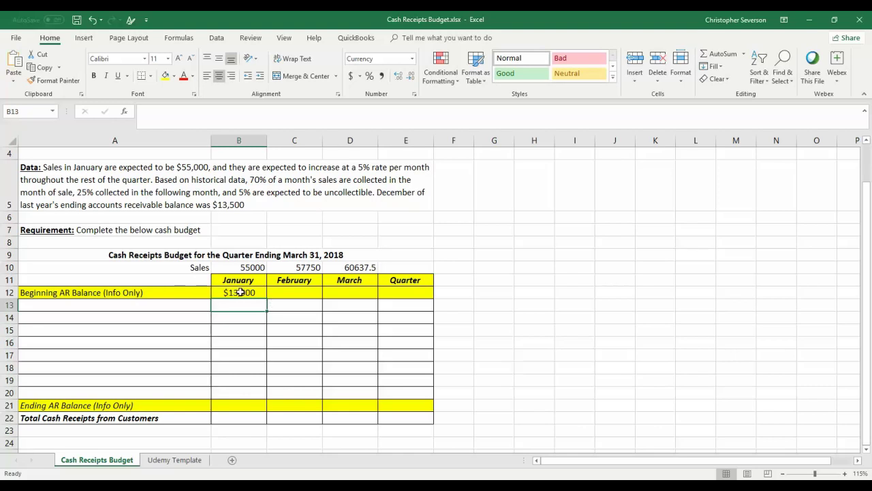
Label row 13 of the budget "20% of December's Sales (i.e. Beginning AR)" in column A
left_click(118, 304)
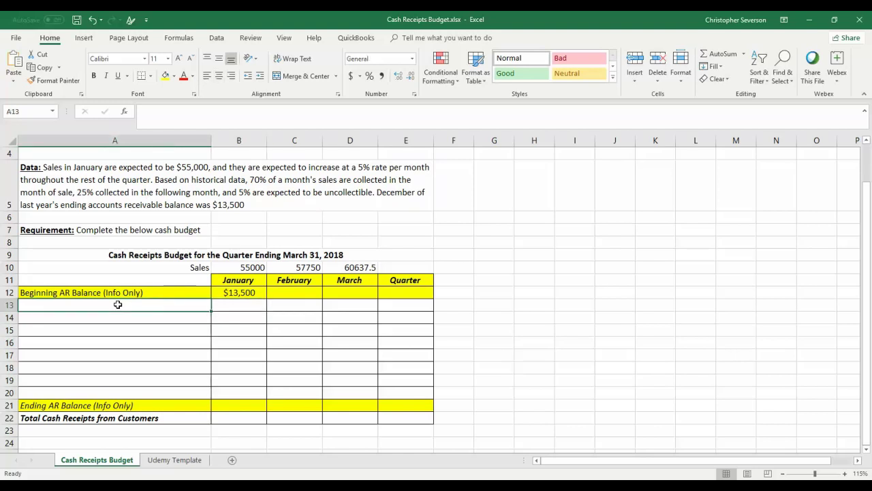
type("20%")
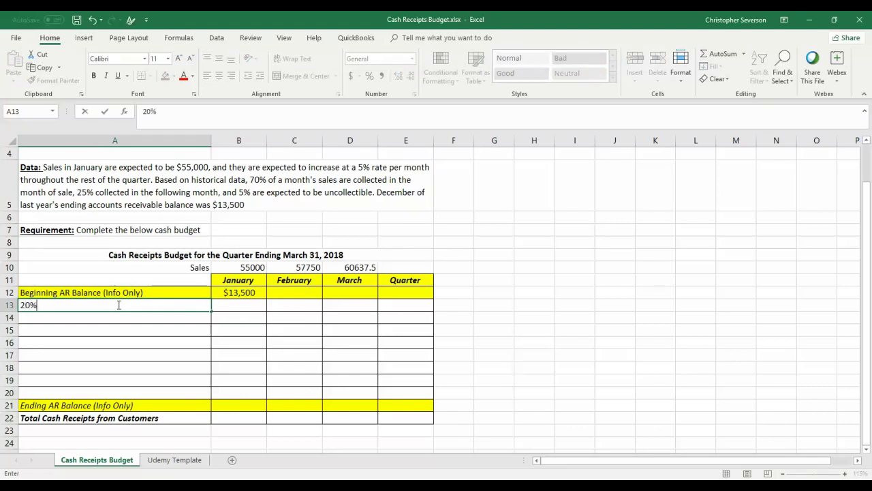
type(" of December's Sa")
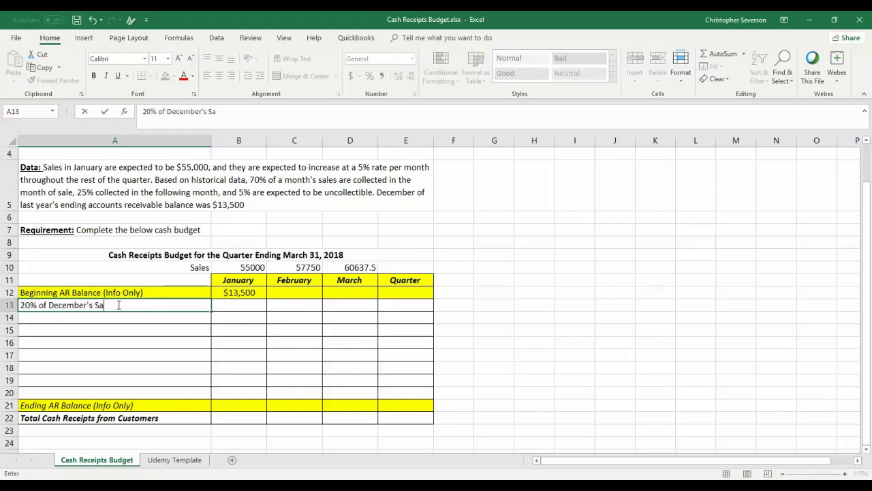
type("les (i.e. Begin")
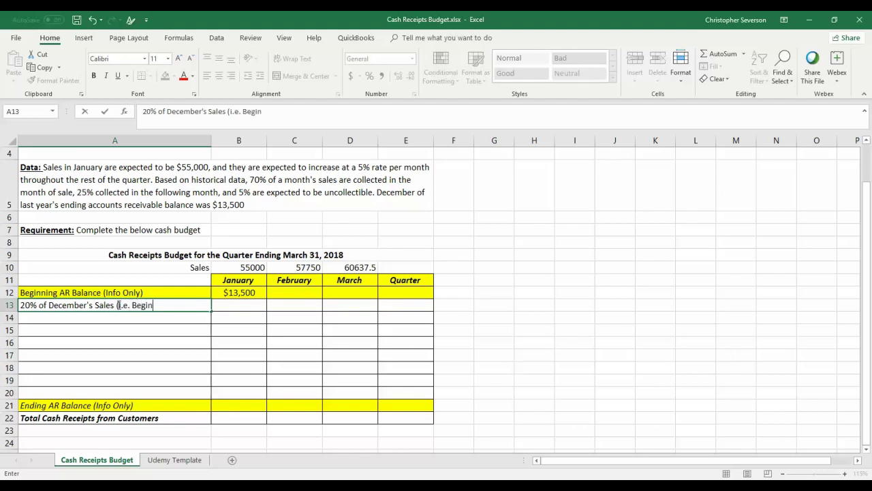
type("ning AR)")
key("Return")
Enter 13500 in B13 as the January collection of December's sales
key("Up")
key("Right")
type("13500")
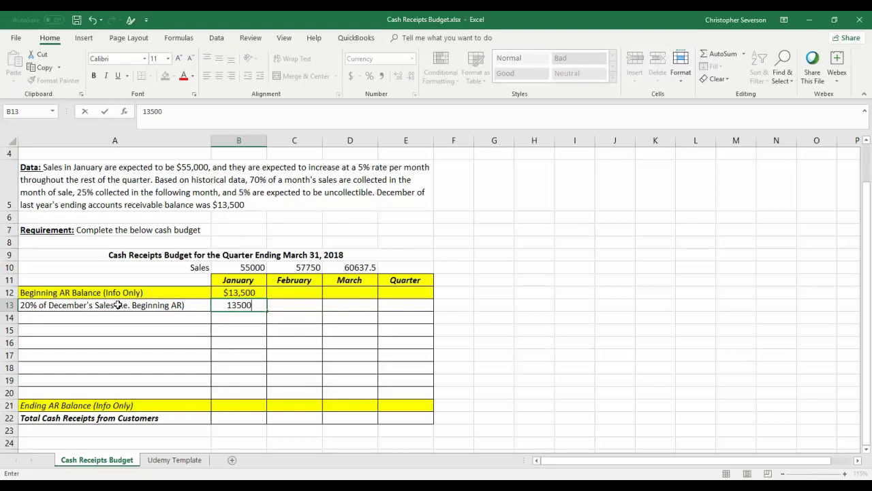
key("Return")
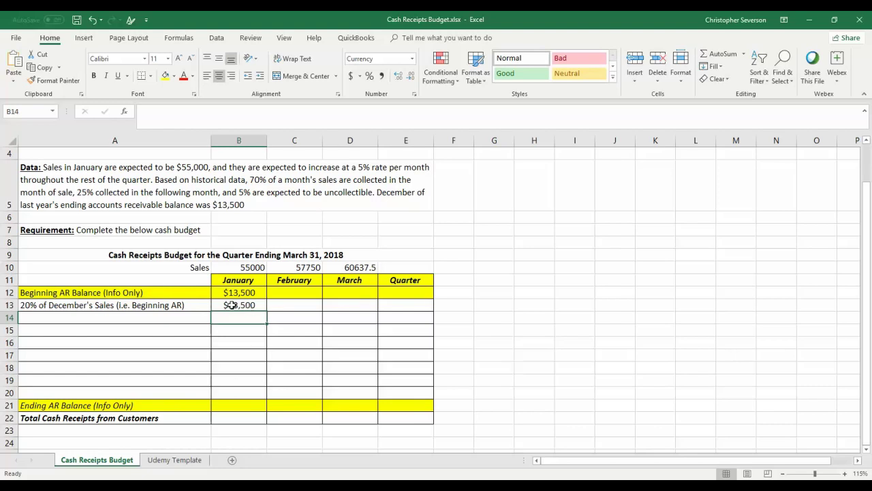
Label row 14 of the budget "70% of January's Sales" in column A
left_click(162, 319)
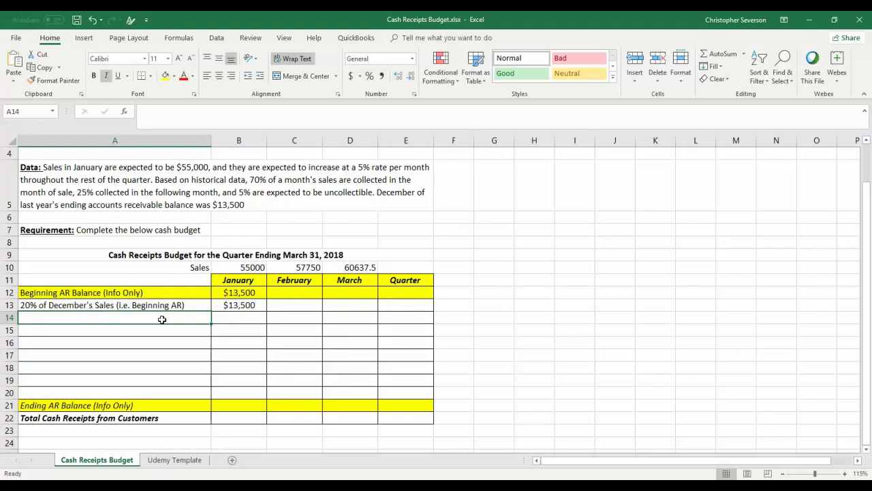
type("70")
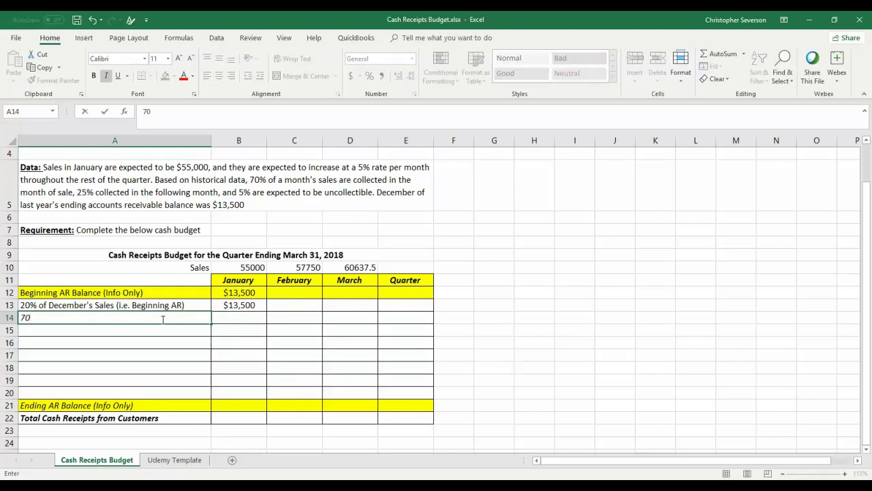
type("% of Januatry")
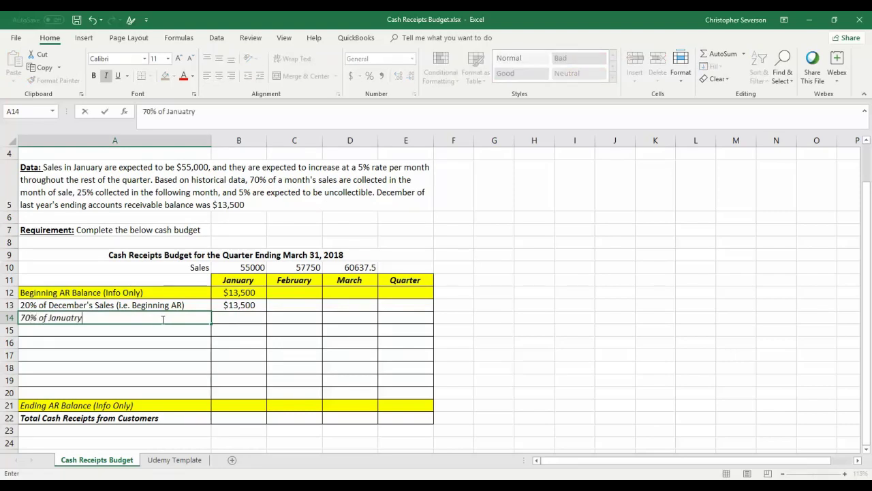
type("'s Sales")
left_click(189, 111)
key("Delete")
key("Tab")
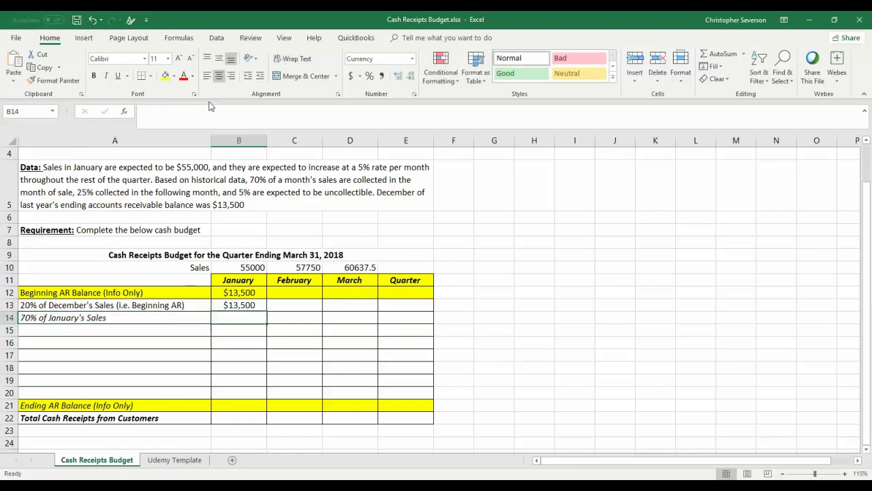
Calculate the January collection of January's sales in B14 with the formula =.7*B10
type("=.7*")
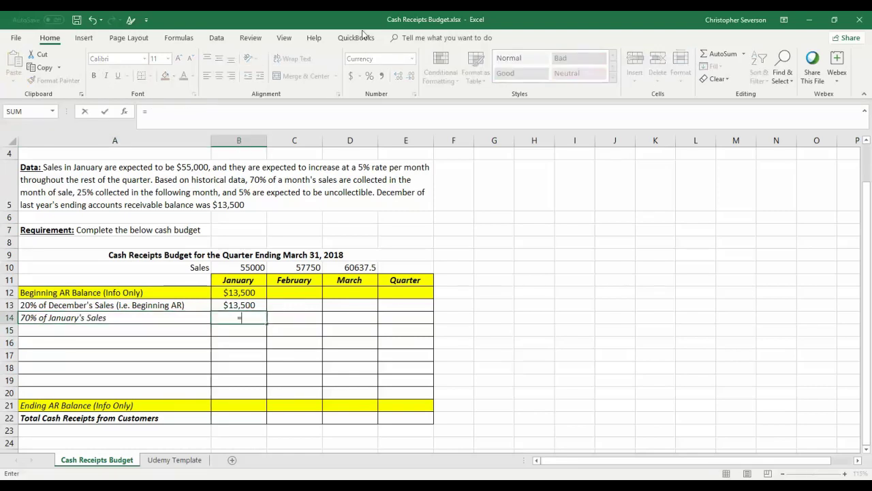
left_click(248, 268)
key("Return")
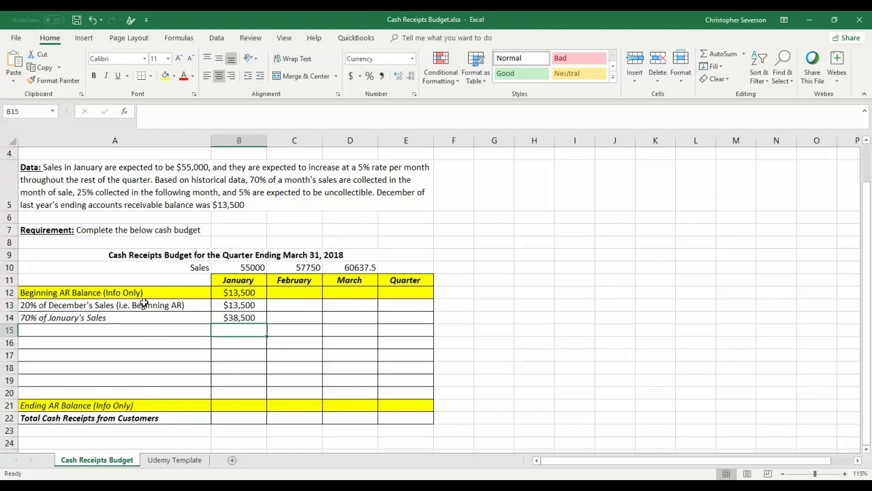
left_click_drag(142, 305, 141, 318)
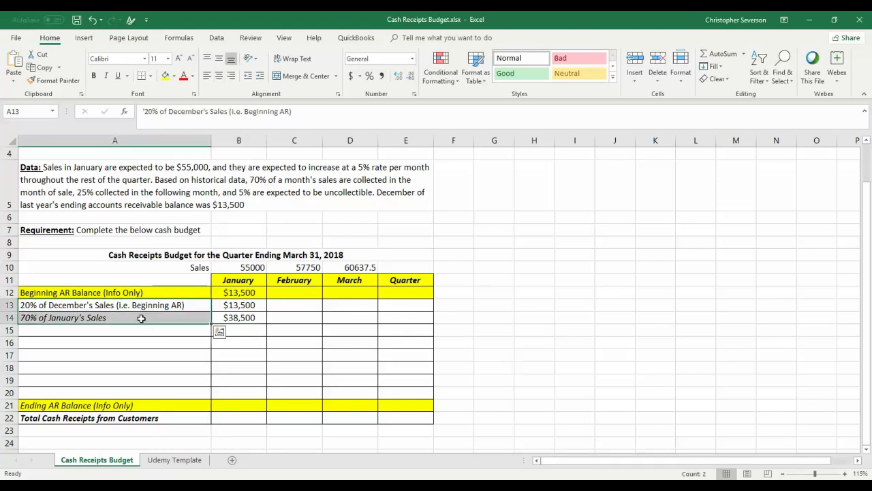
Calculate January's ending AR balance in B21 as 25% of January's sales, using =.25*B10
left_click(243, 405)
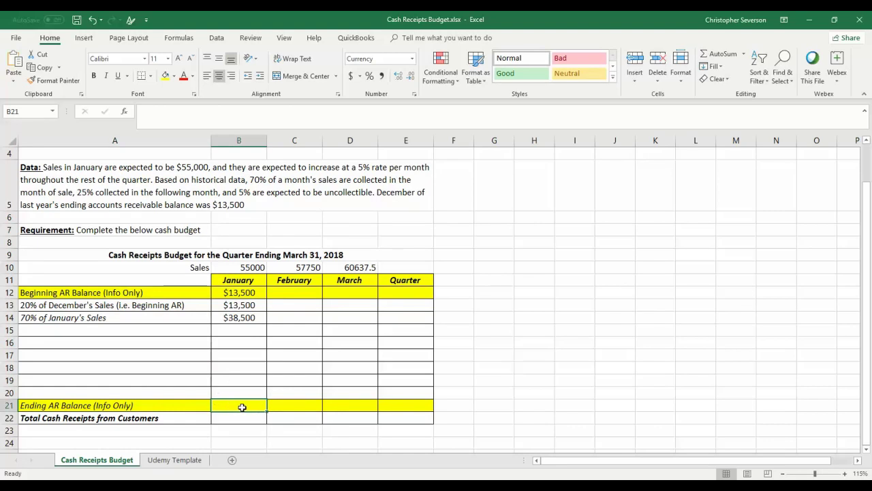
type("=")
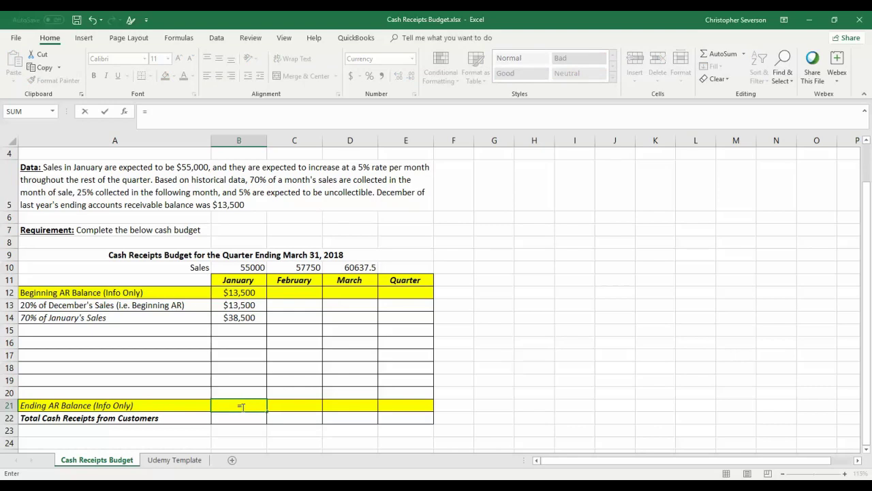
type(".25*")
left_click(254, 267)
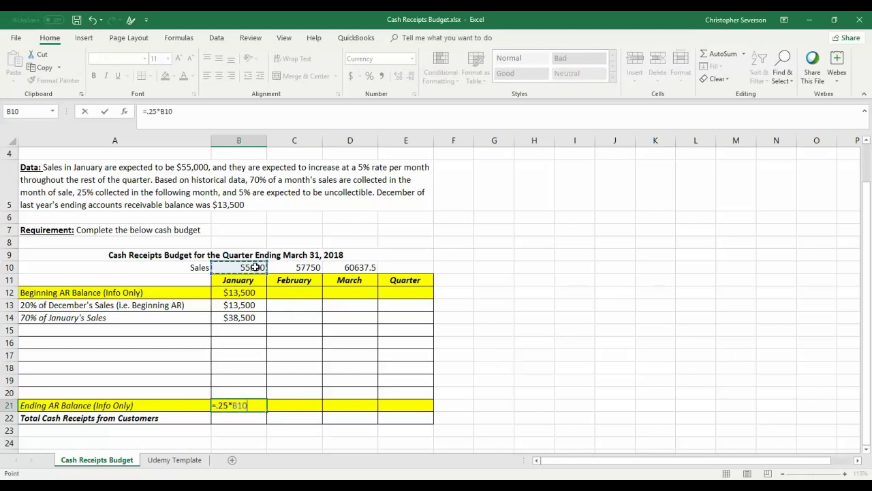
key("Return")
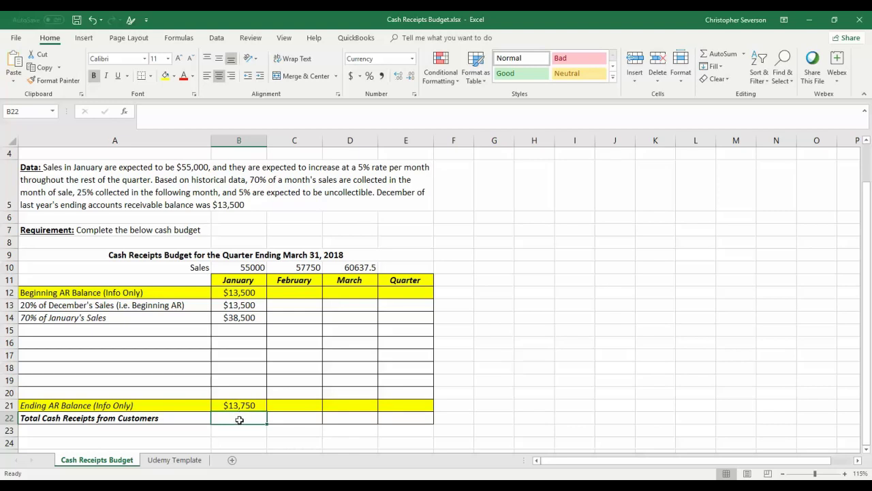
Calculate January's total cash receipts from customers in B22 with the formula =B13+B14
type("=")
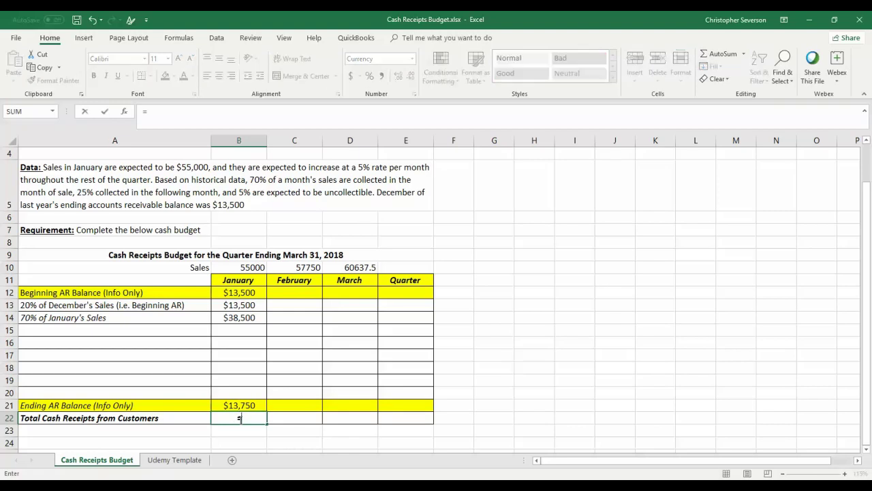
left_click(250, 304)
type("+")
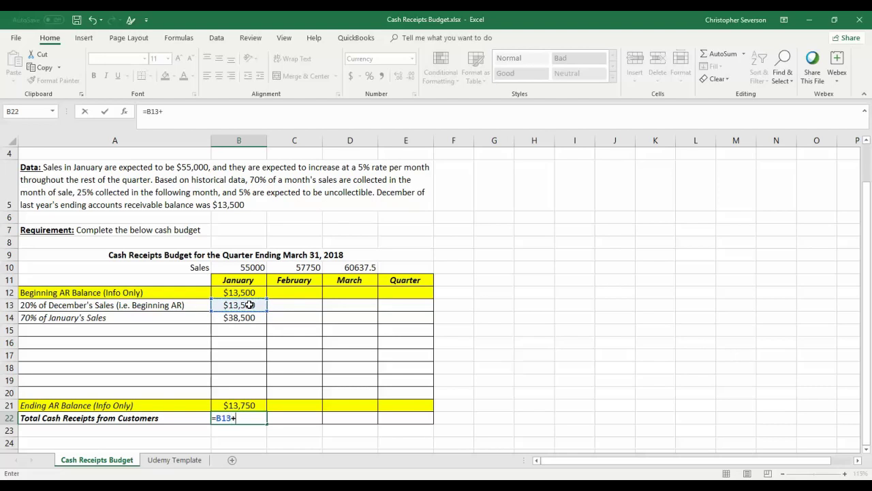
left_click(246, 318)
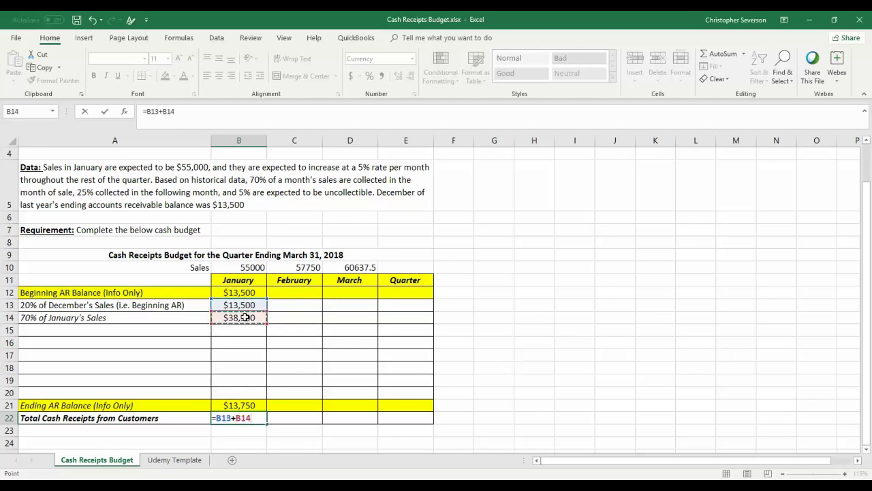
key("Return")
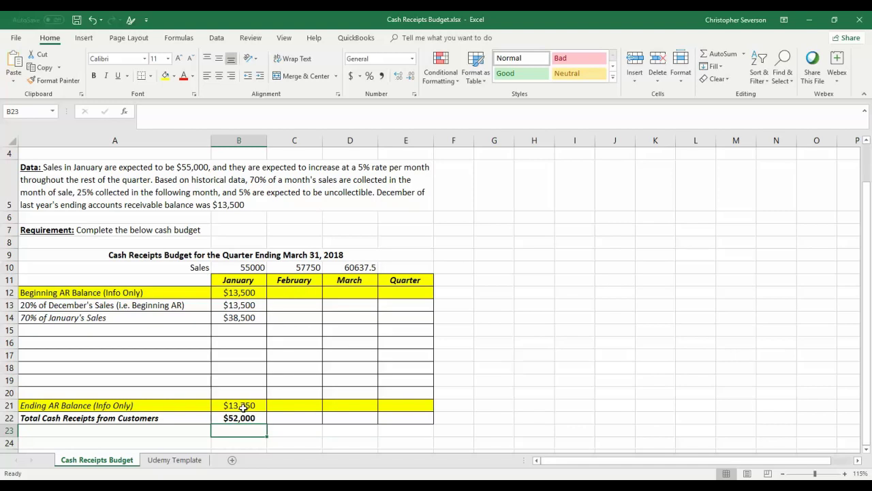
Enter 13750 in C12 as February's beginning AR balance
left_click(292, 294)
type("13,7")
type("50")
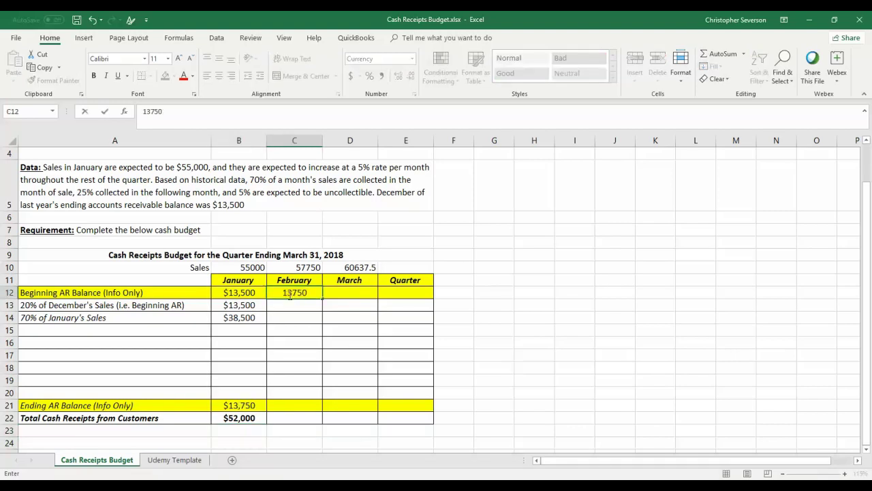
key("Return")
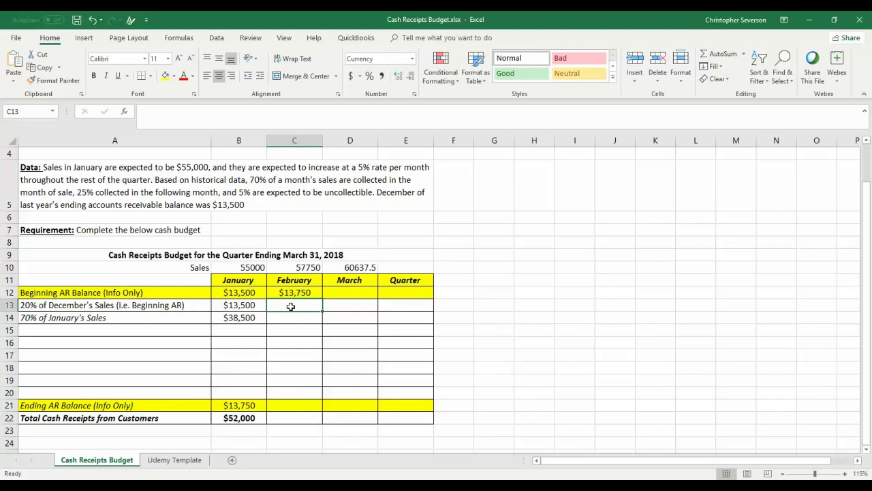
Label row 15 of the budget "20% of January's Sales" in column A
left_click(64, 329)
type("20")
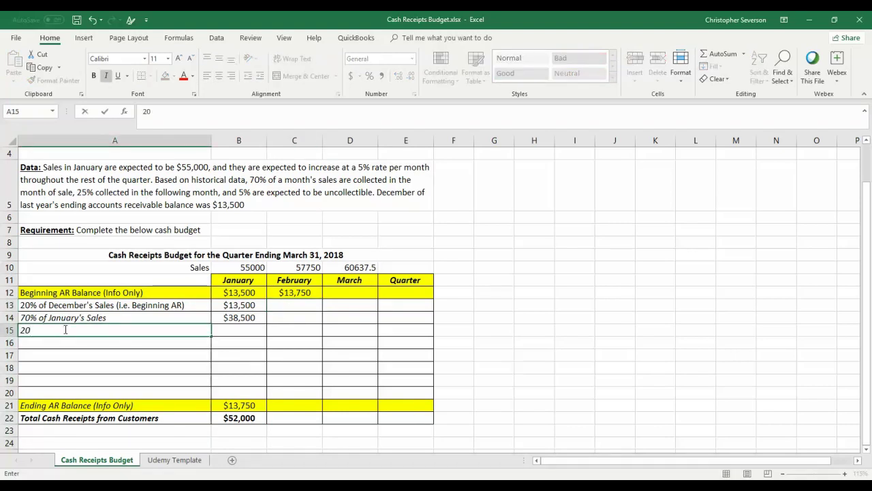
type("% of")
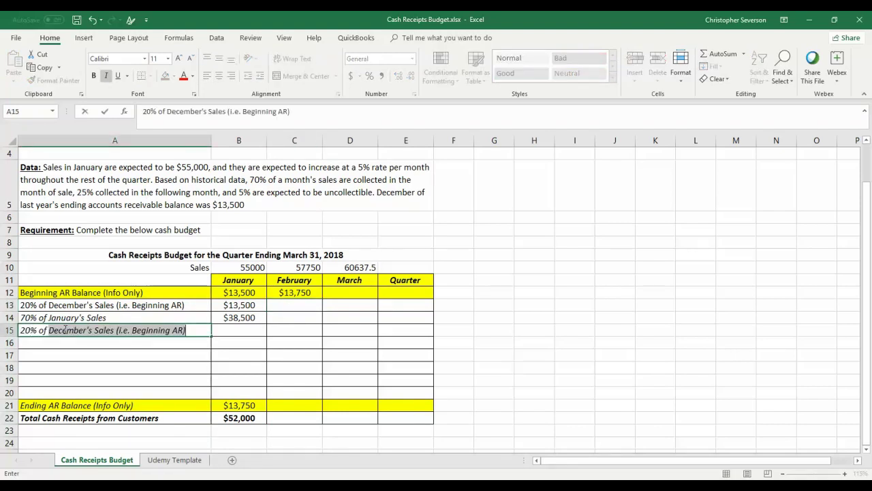
left_click_drag(204, 112, 166, 111)
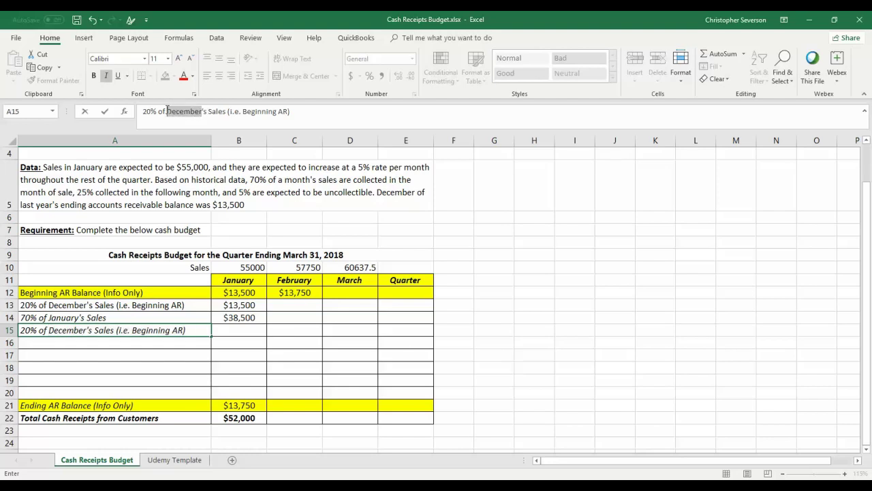
type("January")
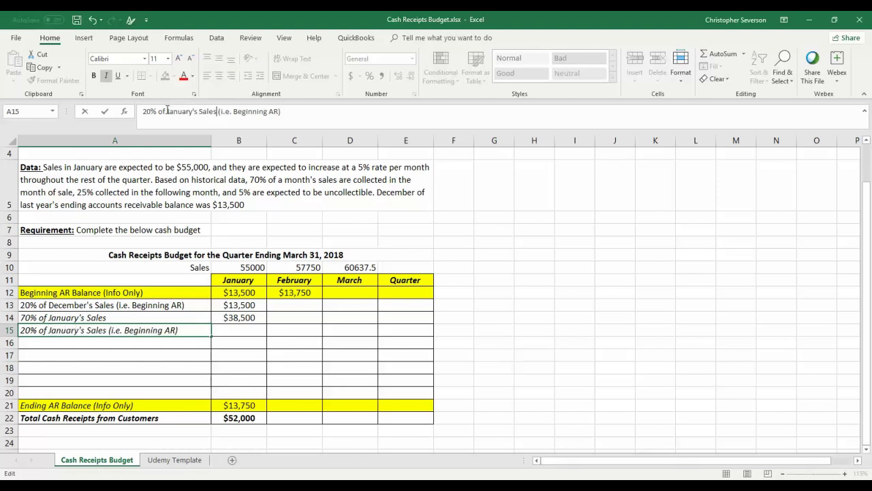
key("Delete")
key("Delete")
key("Delete")
key("Delete")
key("Delete")
key("Delete")
key("Delete")
key("Delete")
key("Delete")
key("Delete")
key("Delete")
key("Delete")
key("Delete")
key("Delete")
key("Delete")
key("Delete")
key("Delete")
key("Delete")
key("Delete")
key("Delete")
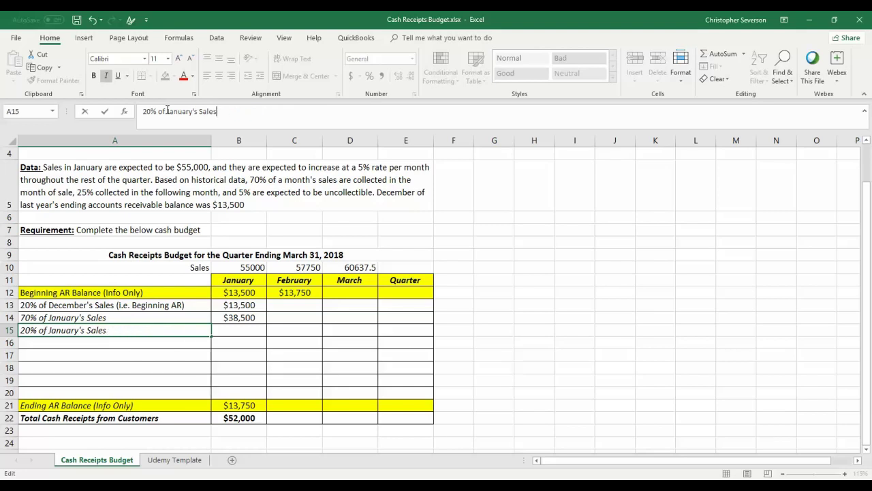
key("Return")
Enter 13750 in C15 as the February collection of January's sales
key("Up")
key("Right")
key("Right")
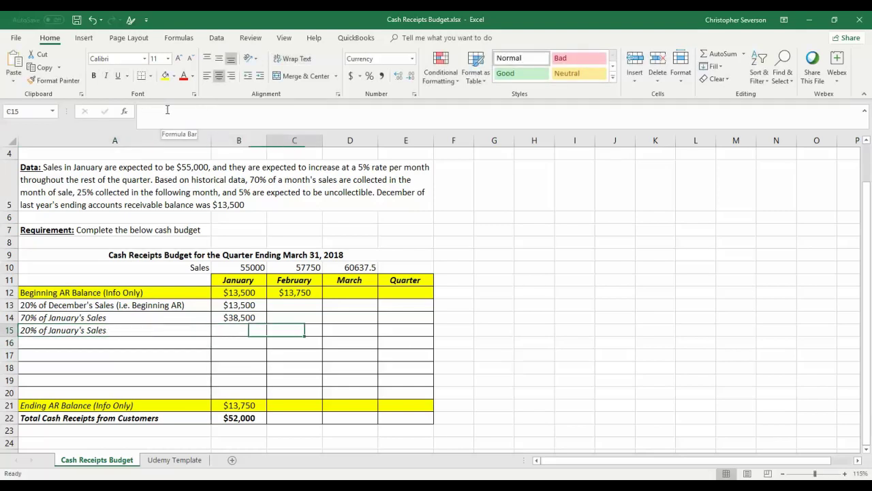
type("13750")
key("Return")
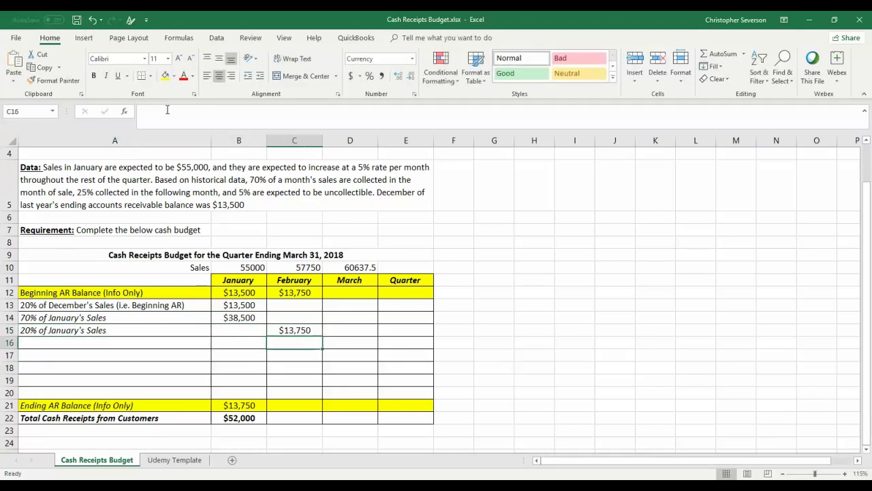
Label row 16 of the budget "70% of February's Sales" in column A
left_click(64, 342)
type("70% of")
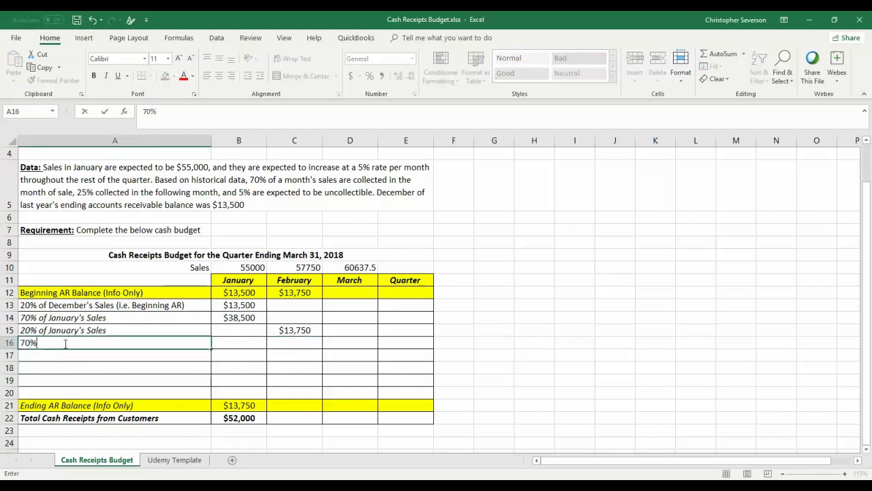
left_click(182, 113)
type("February")
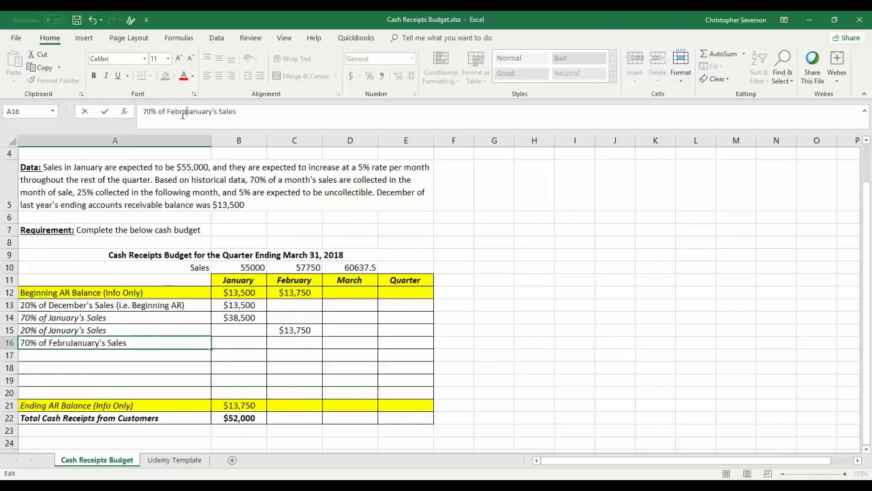
type("'s")
key("Delete")
key("Delete")
key("Delete")
key("Delete")
key("Delete")
key("Delete")
key("Delete")
key("Delete")
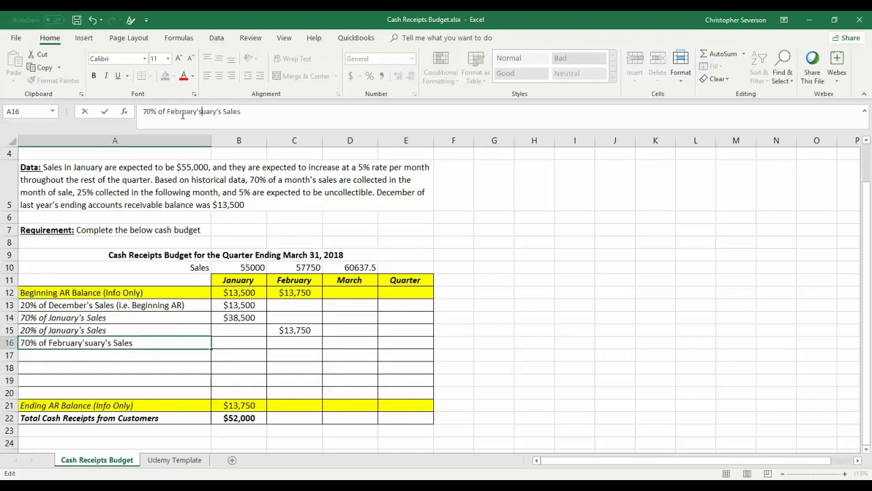
key("Delete")
key("Return")
Try to calculate 70% of February's sales in C16
key("Up")
key("Right")
key("Right")
key("Right")
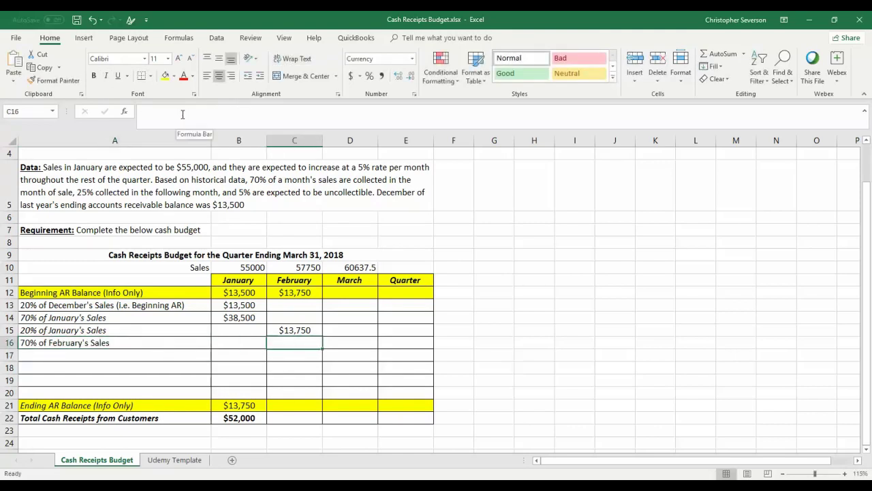
key("Left")
type("=")
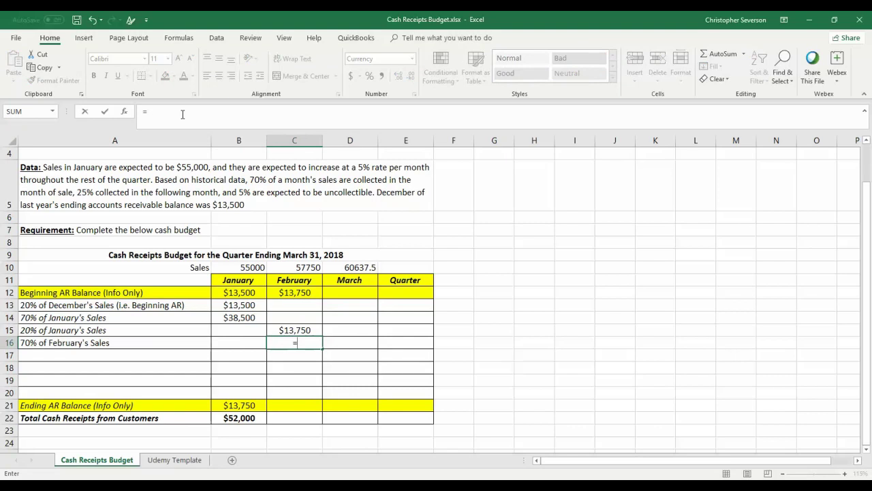
type(".25")
key("BackSpace")
key("BackSpace")
type("70")
left_click(307, 267)
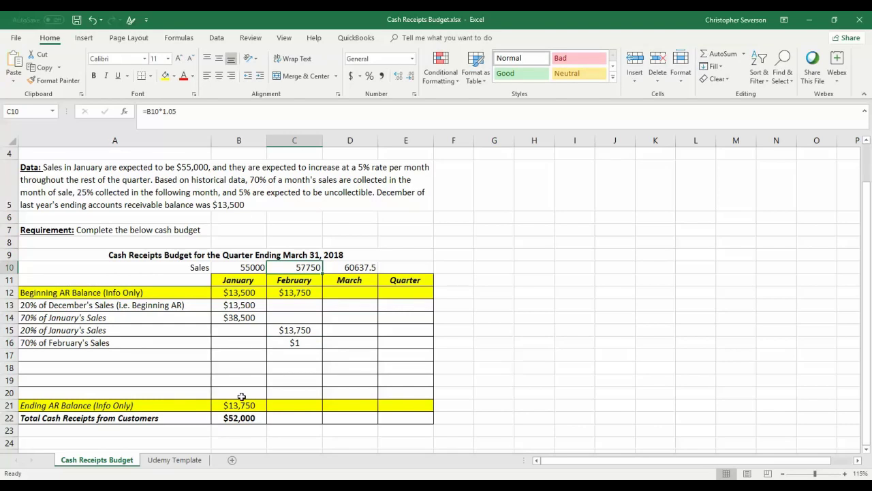
Calculate the February collection of February's sales in C16 with the formula =.7*C10
left_click(285, 343)
type("=.7*")
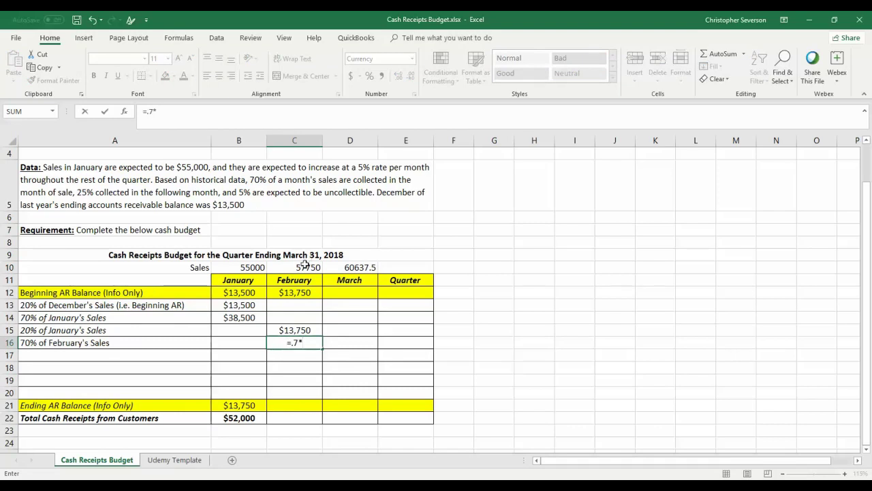
left_click(311, 265)
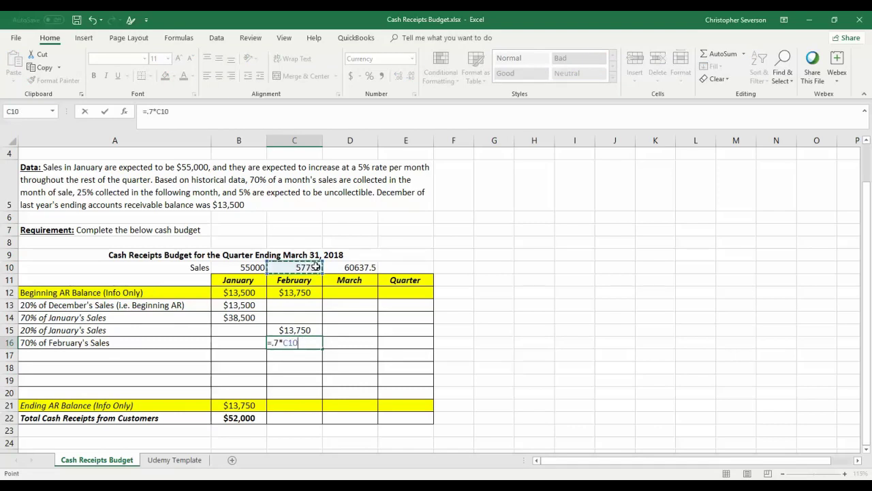
key("Return")
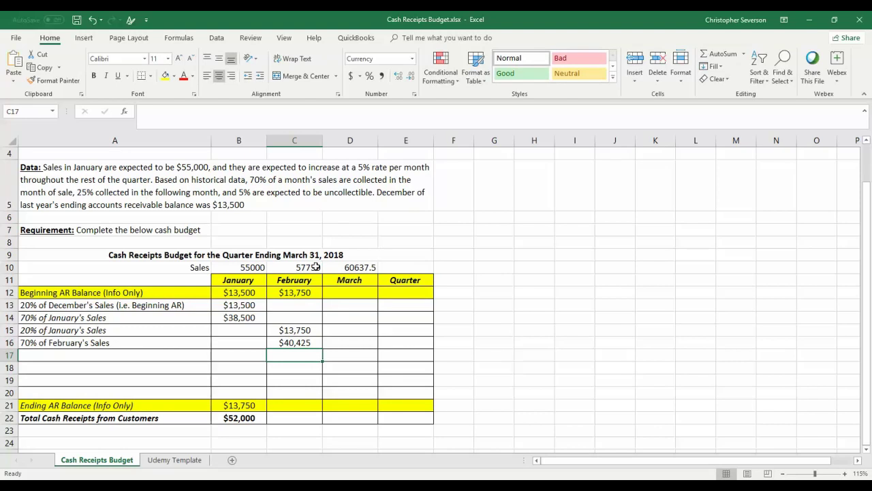
Calculate February's ending AR balance in C21 as 25% of February's sales, using =.25*C10
key("Down")
key("Down")
key("Down")
key("Down")
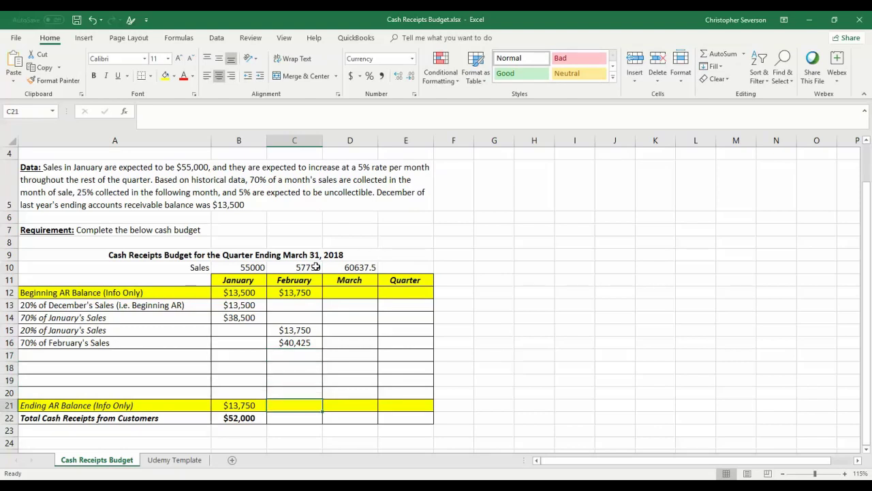
type("=.25*")
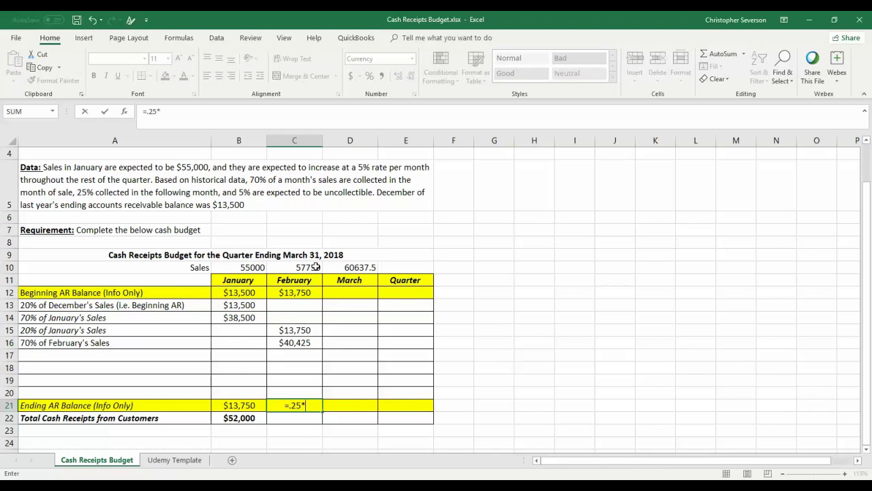
left_click(309, 266)
key("Return")
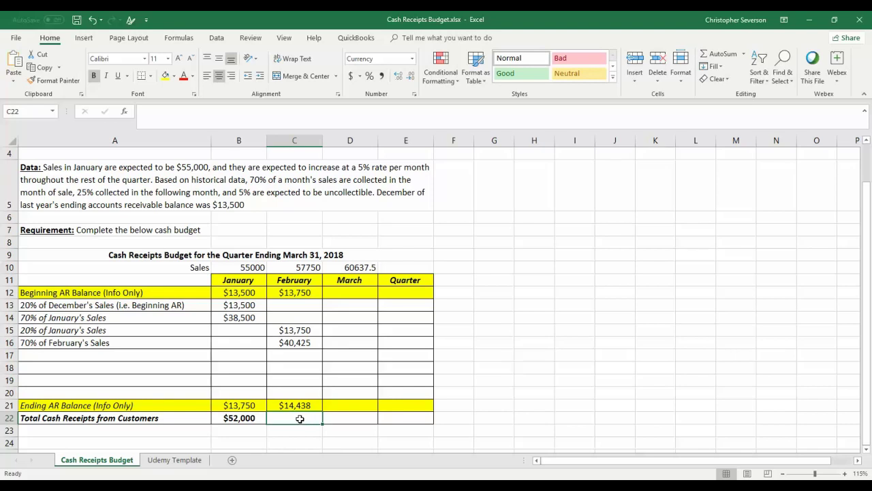
Calculate February's total cash receipts from customers in C22 with the formula =C15+C16
type("=")
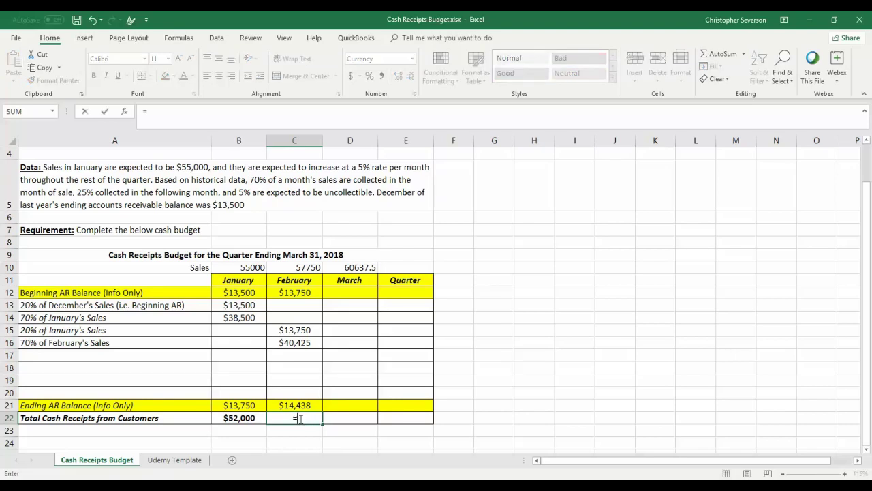
left_click(291, 328)
type("+")
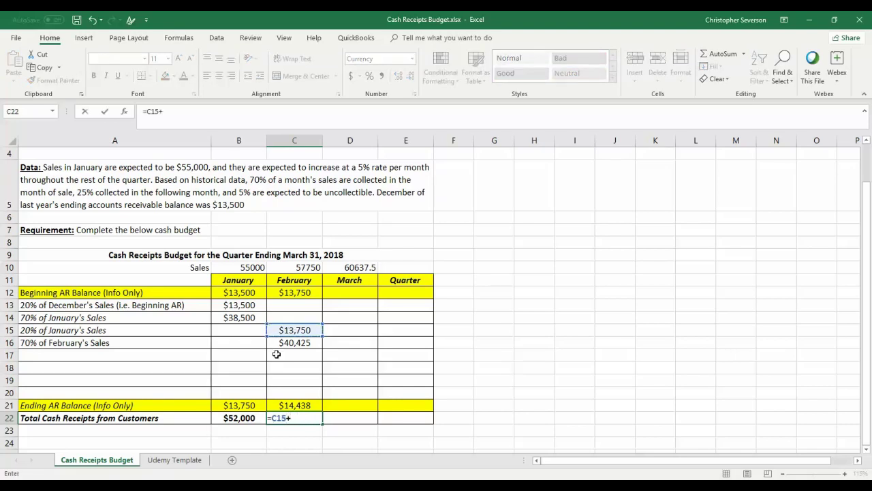
left_click(290, 343)
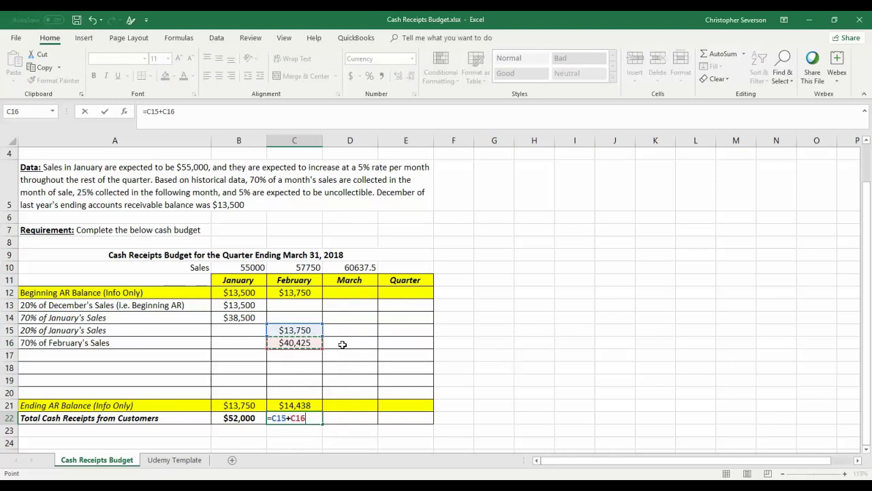
key("Return")
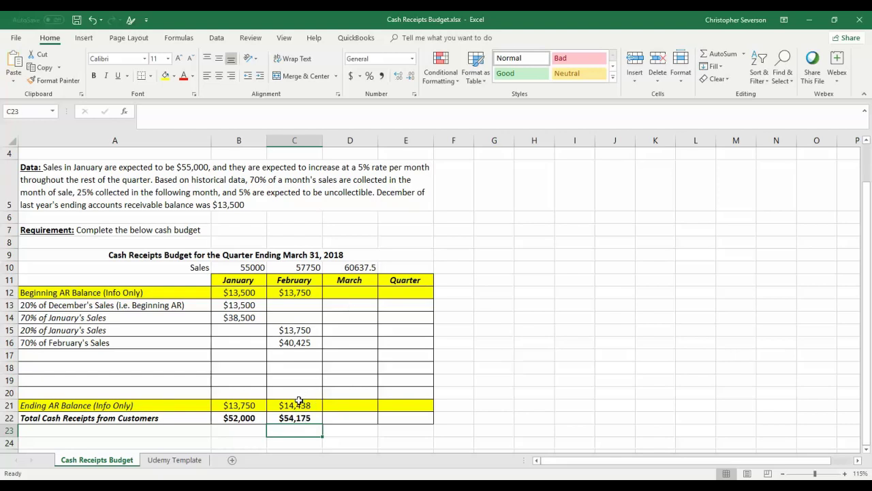
Enter 14438 in D12 as March's beginning AR balance
left_click(345, 289)
type("14438")
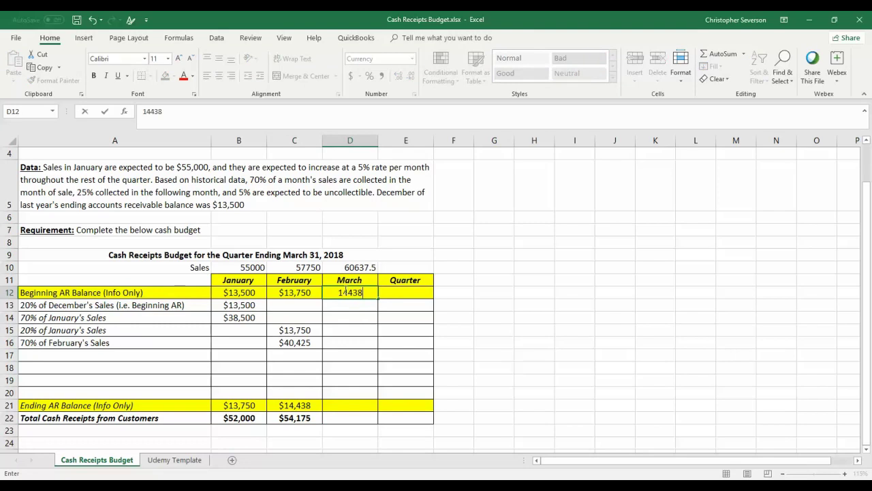
key("Return")
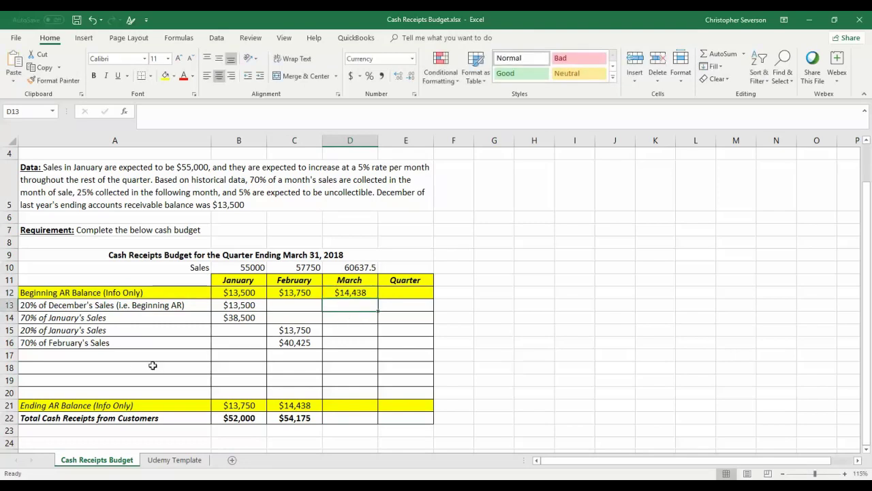
Enter 14,438 in D17 as the March collection of February's sales
left_click(326, 355)
type("1")
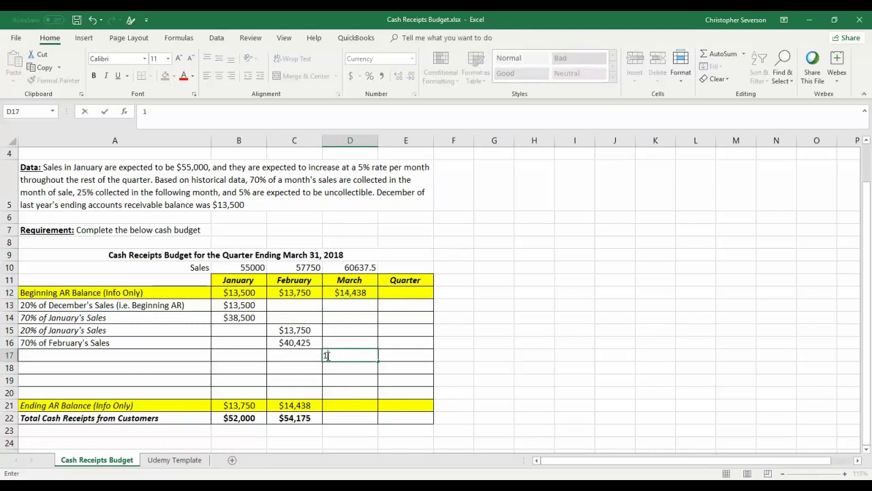
type("4,438")
Label row 17 of the budget "20% of February's Sales" in column A
key("Left")
key("Left")
key("Left")
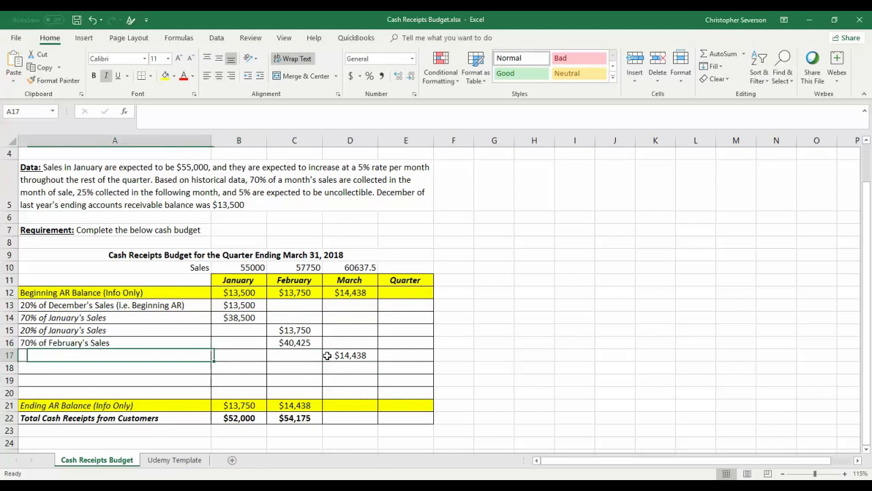
type("20")
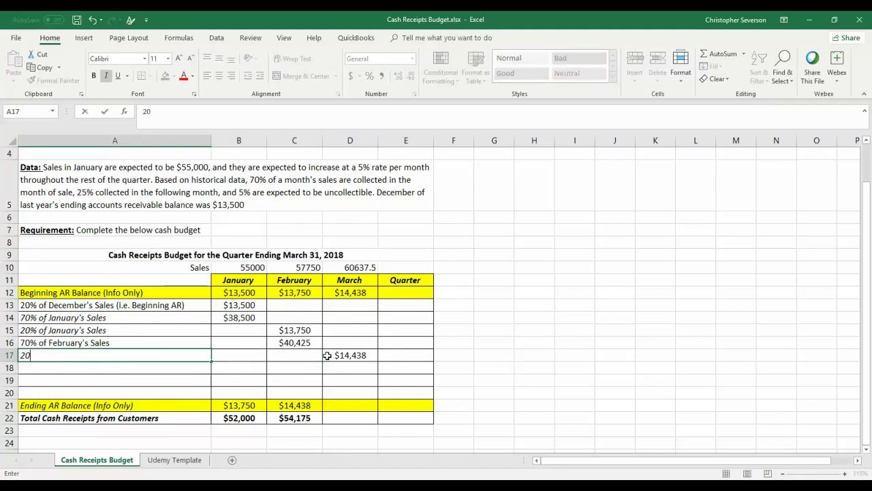
type("% of February's Sales")
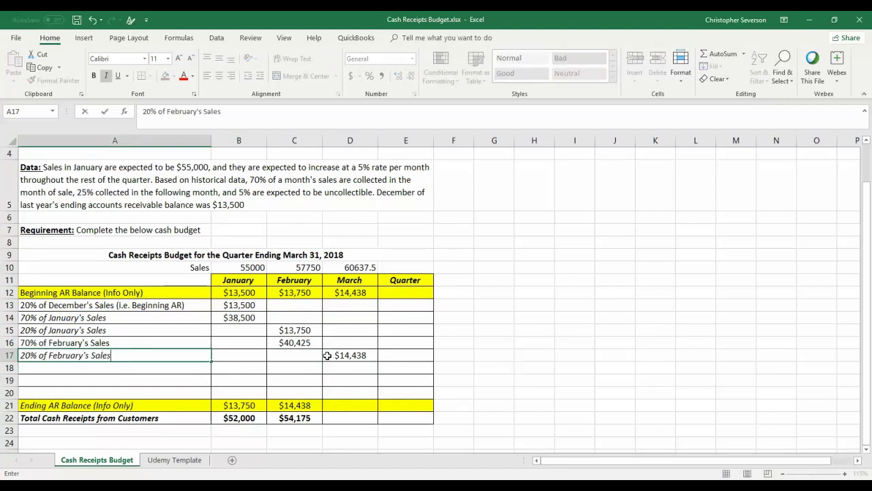
Label row 18 of the budget "70% of March's Sales" in column A
key("Return")
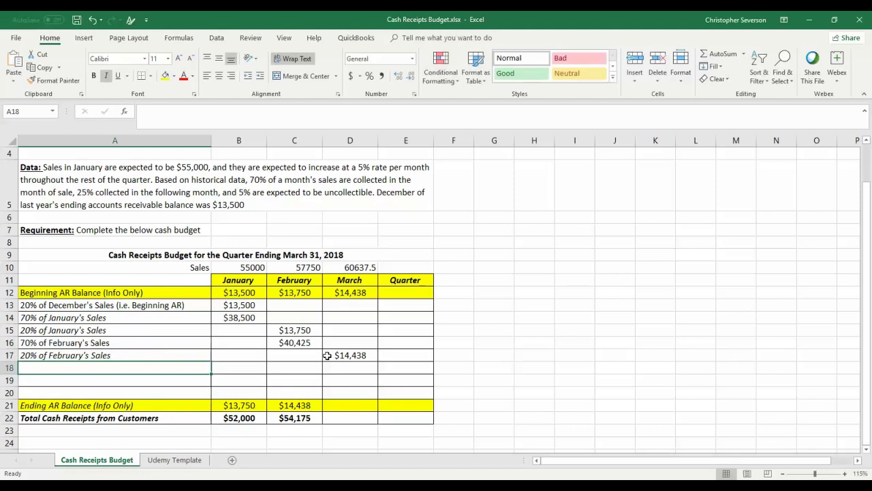
type("70% ")
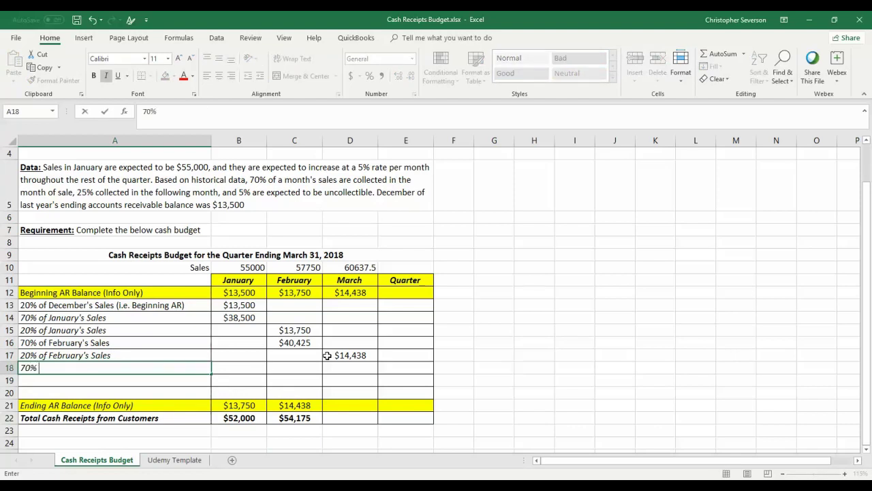
type("of March's M")
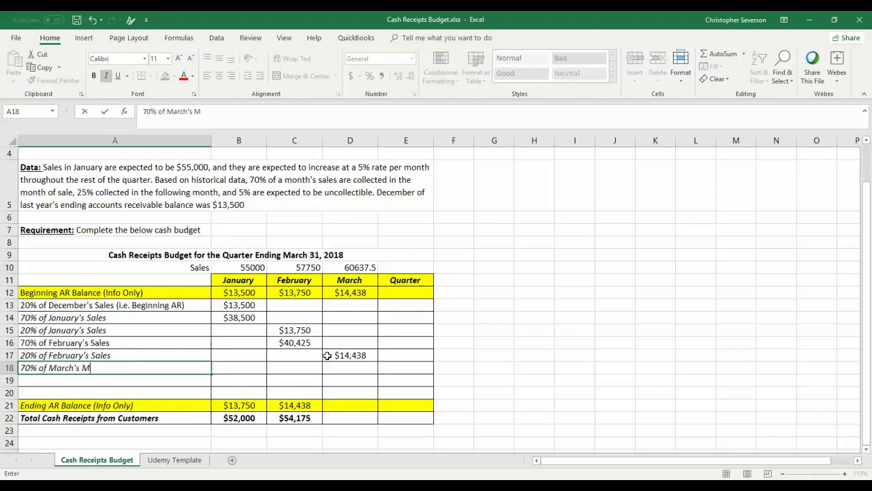
key("BackSpace")
type("Sales")
Calculate the March collection of March's sales in D18 with the formula =.7*D10
key("Tab")
key("Tab")
key("Tab")
type("=.7*")
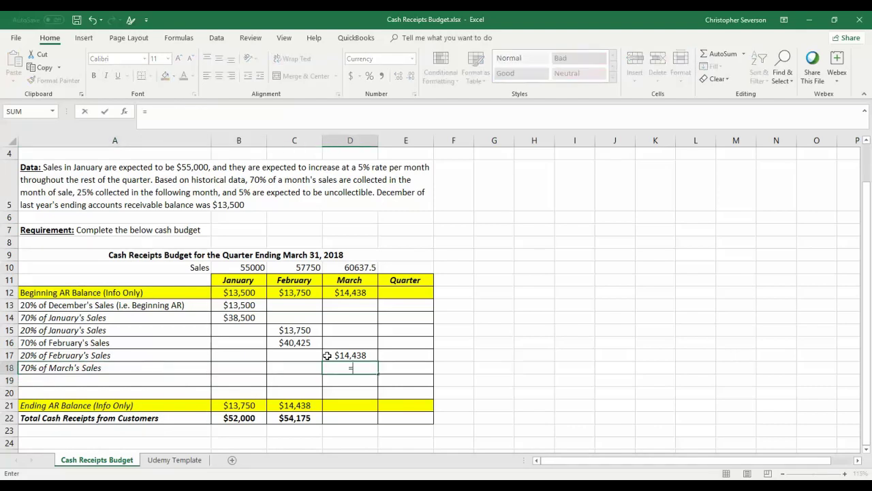
left_click(359, 266)
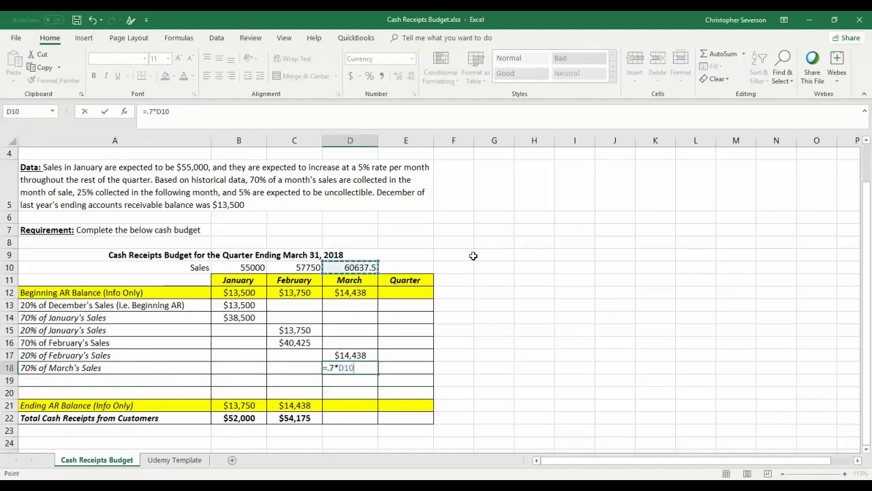
key("Return")
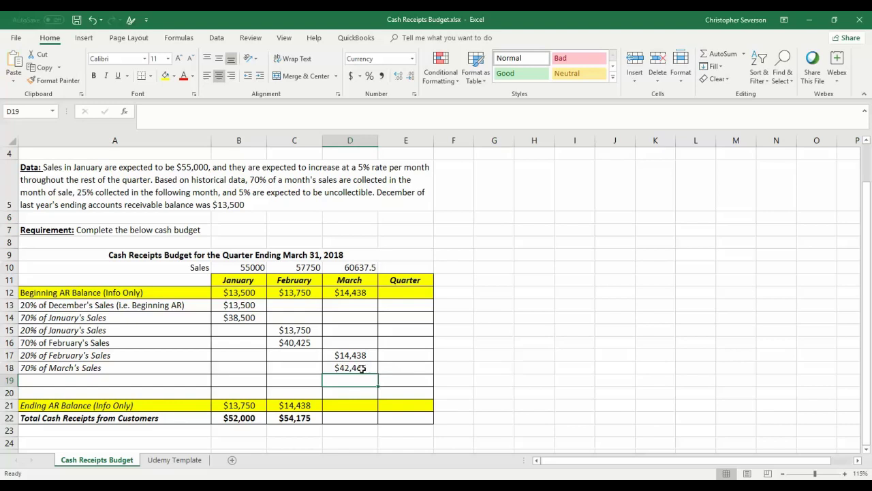
Calculate March's total cash receipts from customers in D22 with the formula =D17+D18
left_click(348, 419)
type("=")
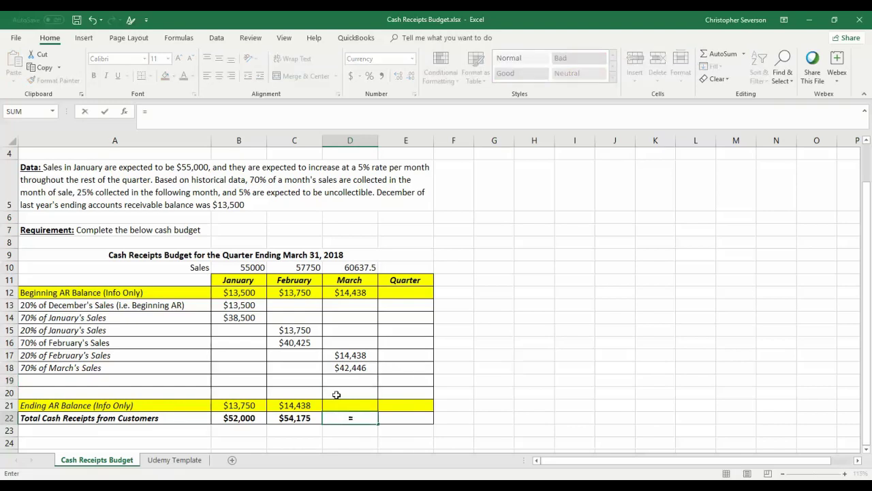
left_click(347, 354)
type("+")
left_click(350, 367)
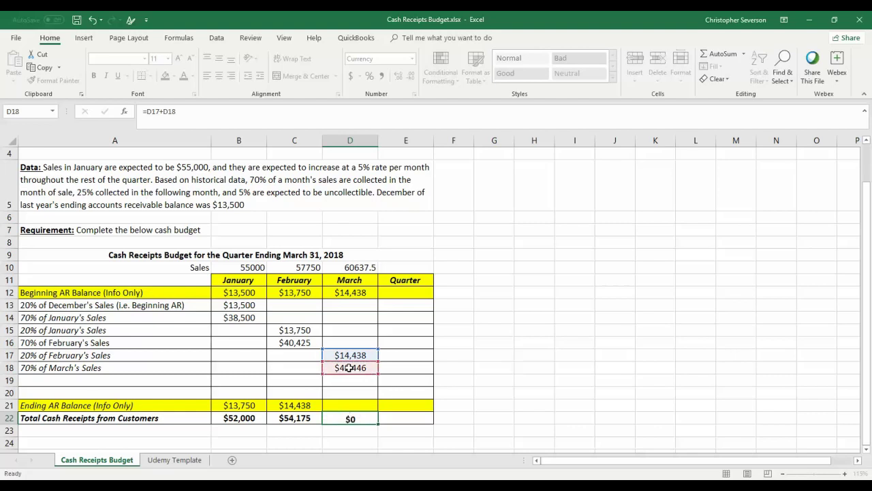
key("Return")
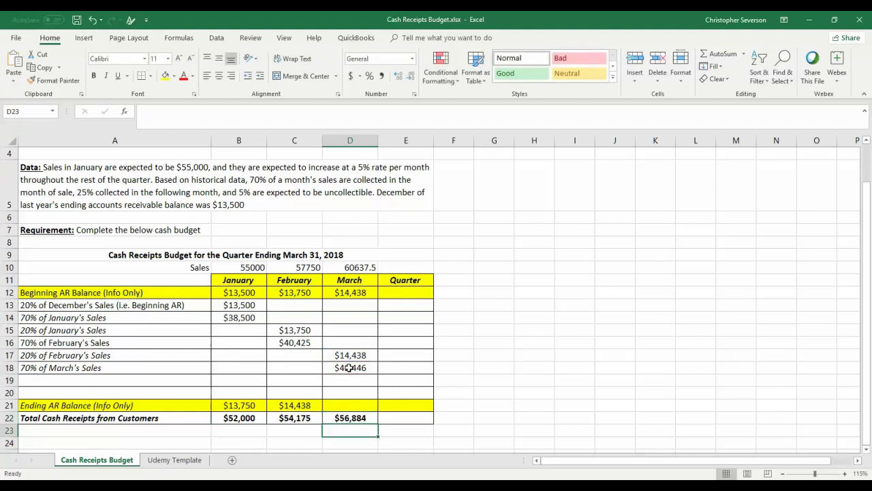
Calculate March's ending AR balance in D21 with the formula =.25*D10
left_click(353, 406)
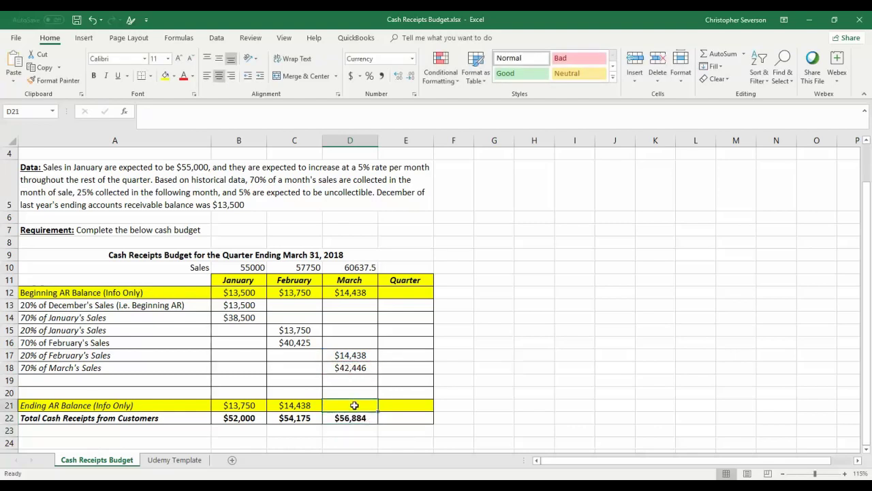
type("=.25*")
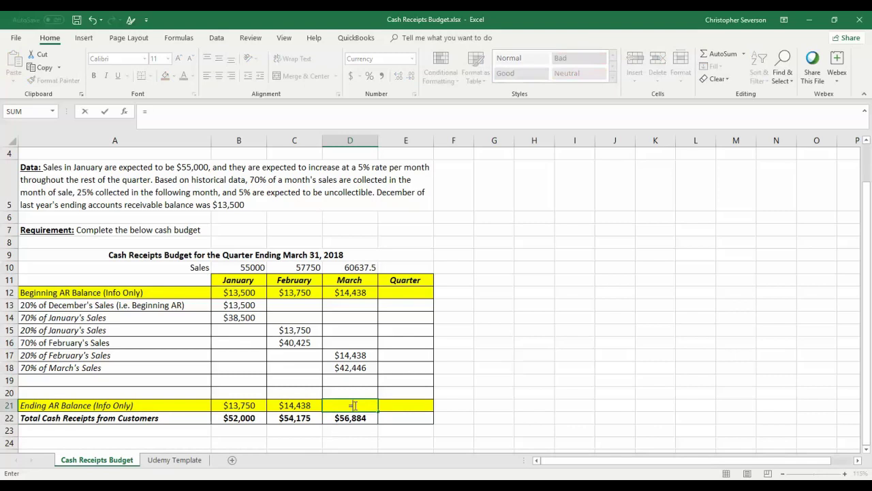
left_click(354, 266)
key("Return")
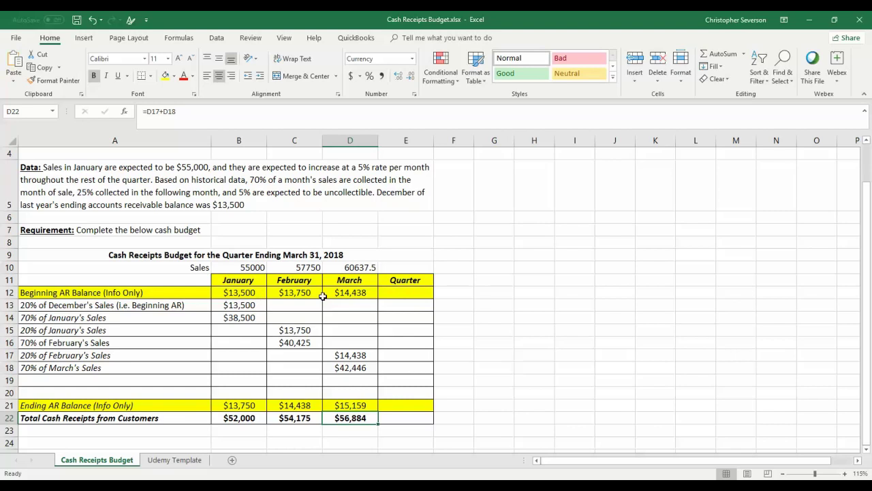
Enter 13500 in E12 as the quarter's beginning AR balance, matching January's beginning balance
left_click(418, 292)
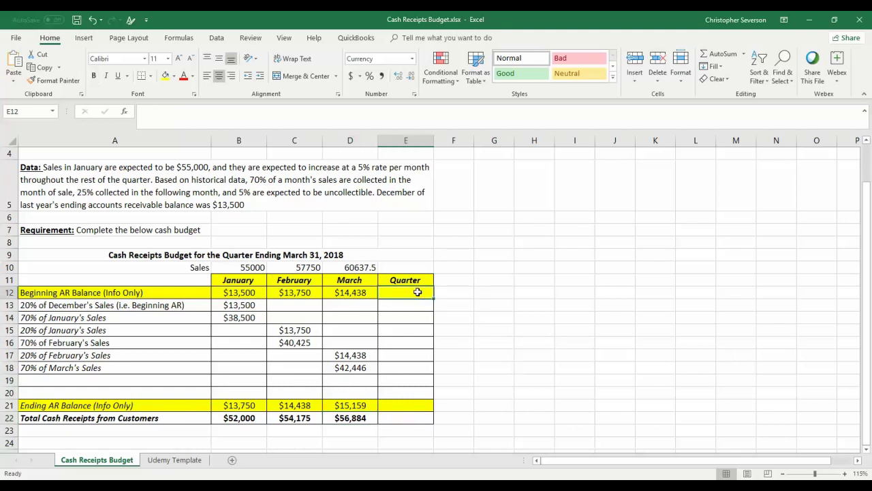
left_click_drag(266, 293, 352, 294)
left_click(388, 292)
left_click(237, 293)
left_click(426, 293)
type("=B12")
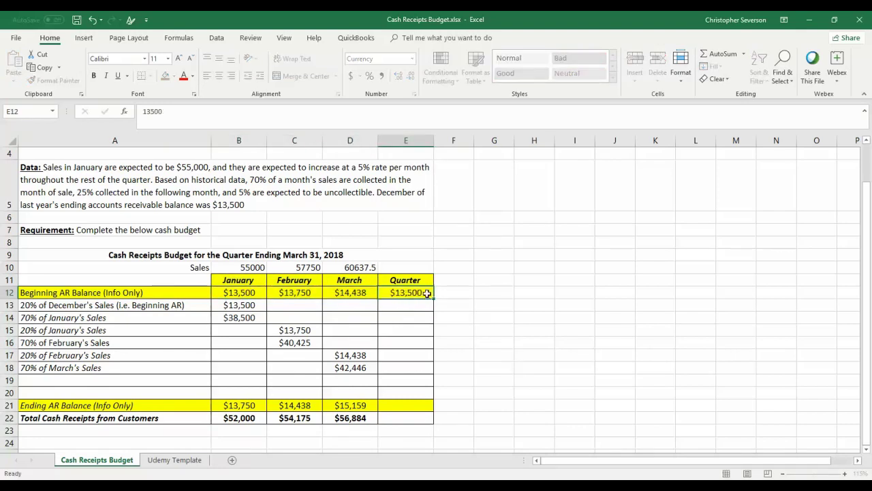
key("Return")
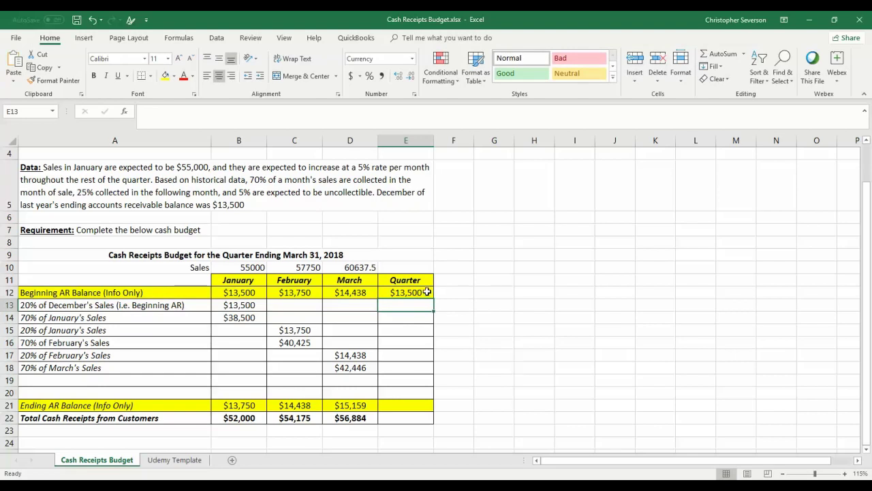
Enter 15159 in E21 as the quarter's ending AR balance, matching March's ending balance
left_click(411, 402)
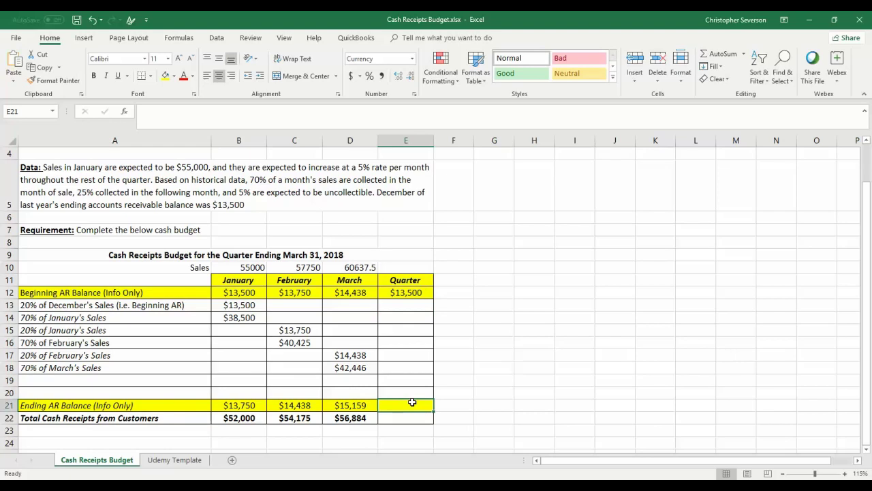
left_click(345, 406)
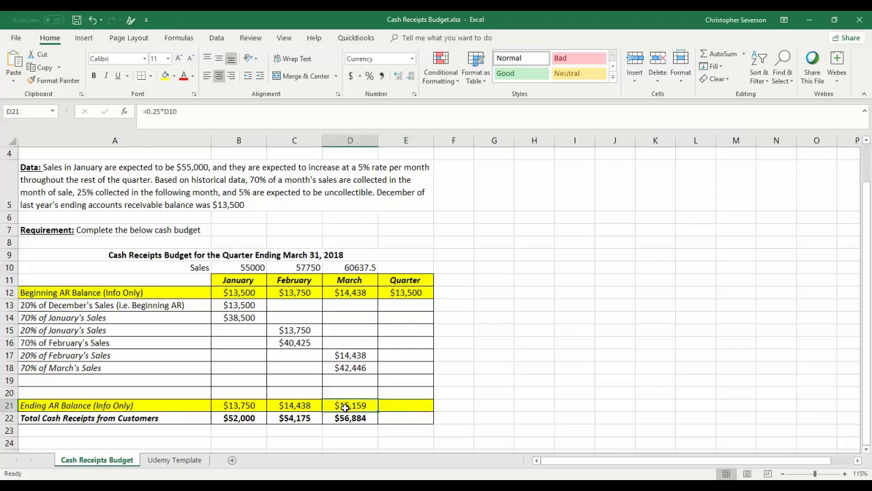
left_click(415, 403)
type("15")
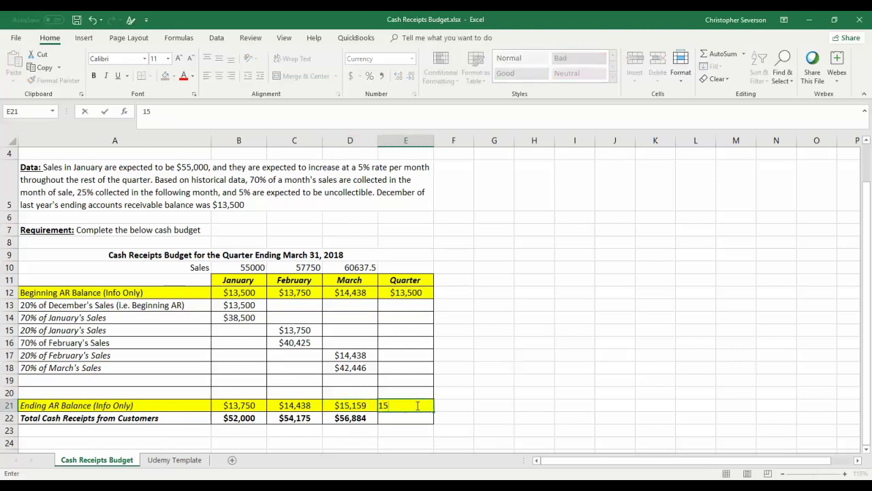
type("159")
key("ctrl+Return")
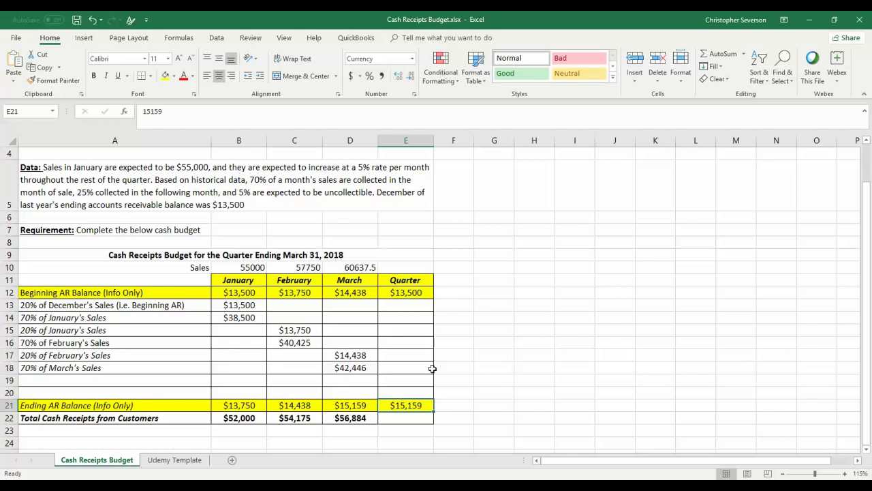
Total the quarter's cash receipts from customers in E22 with the formula =SUM(B22:D22)
left_click(406, 416)
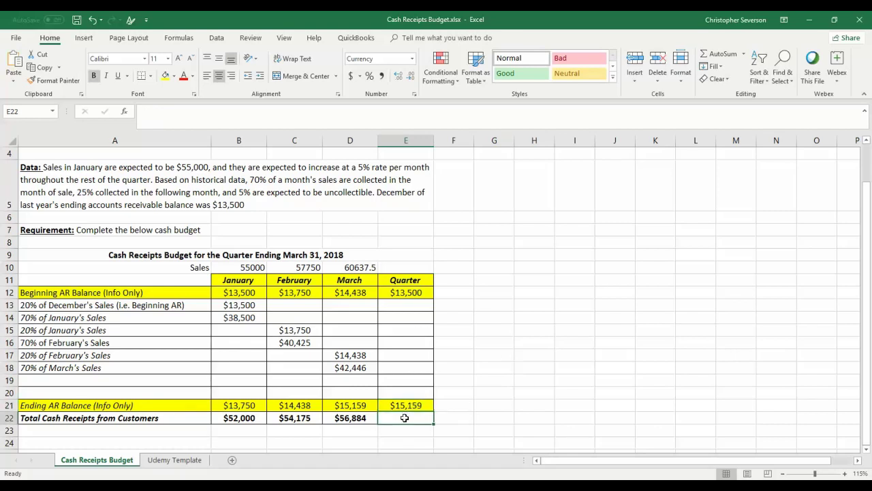
type("=sum(")
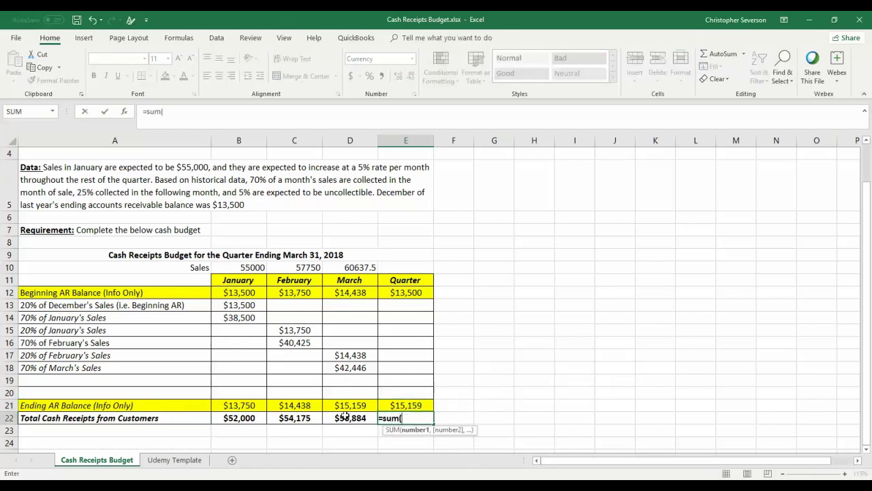
left_click_drag(259, 423, 347, 417)
type(")")
key("Tab")
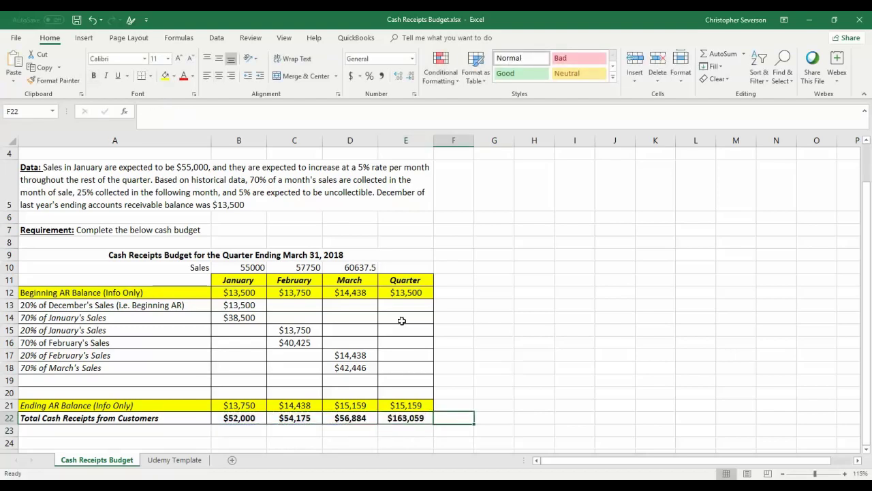
Review the completed budget, examining the Quarter column, the total cash receipts and the collection labels in A13:A16
left_click_drag(397, 307, 398, 394)
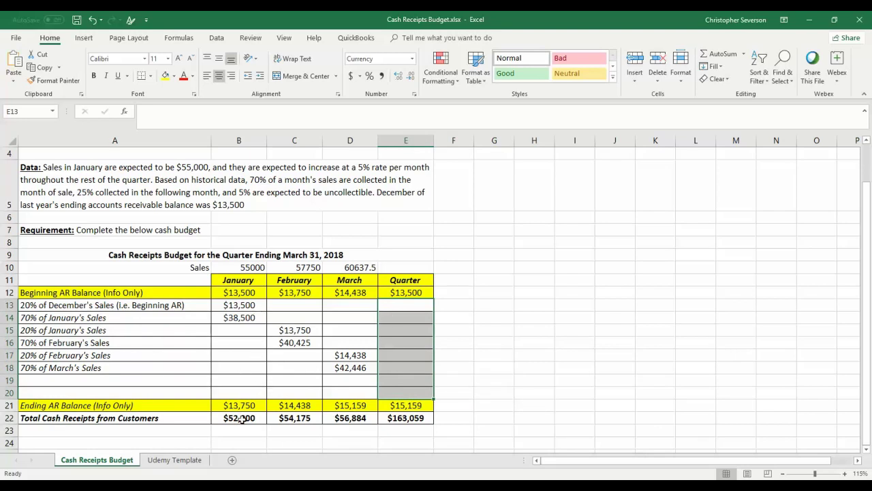
left_click(418, 418)
scroll(434, 396, "up", 1)
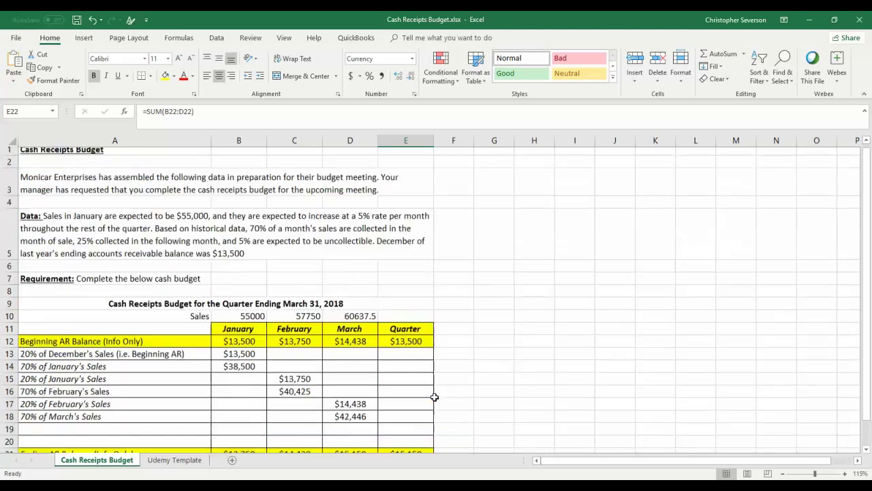
scroll(434, 396, "down", 2)
scroll(434, 397, "up", 1)
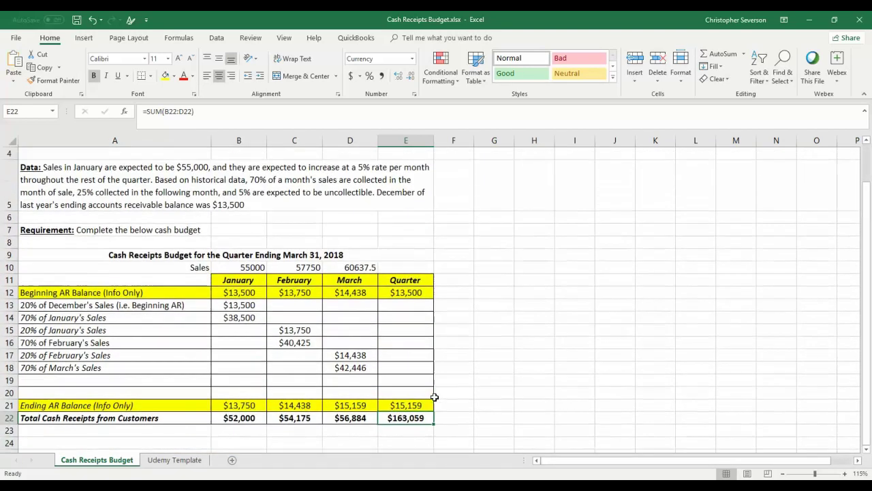
scroll(434, 397, "up", 1)
scroll(434, 396, "down", 1)
mouse_move(103, 317)
left_mouse_down()
mouse_move(103, 343)
mouse_move(105, 330)
left_mouse_up()
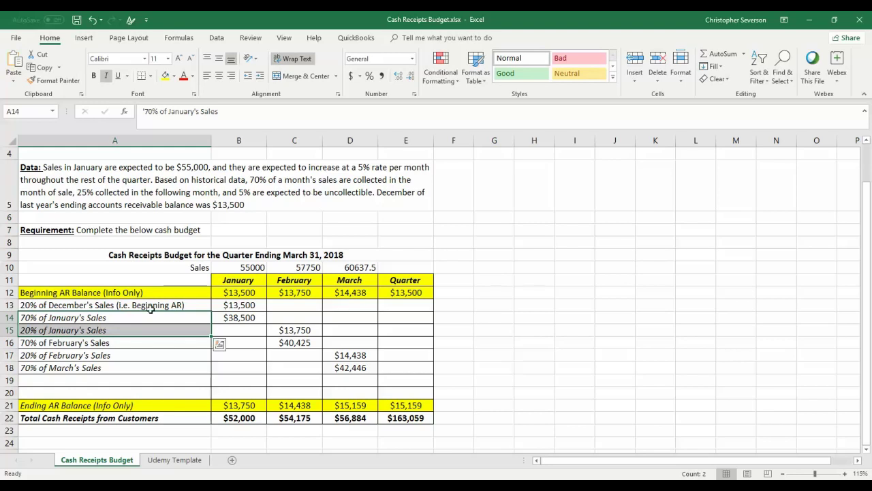
left_click_drag(127, 307, 120, 342)
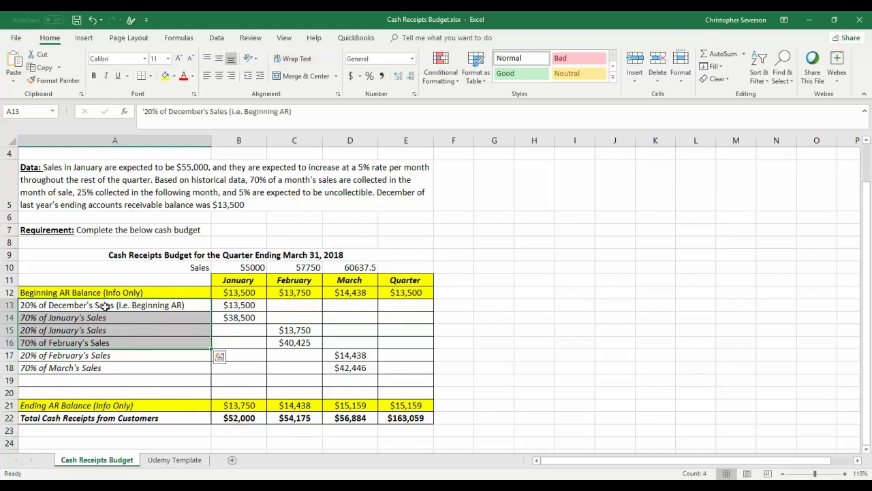
left_click_drag(106, 306, 101, 330)
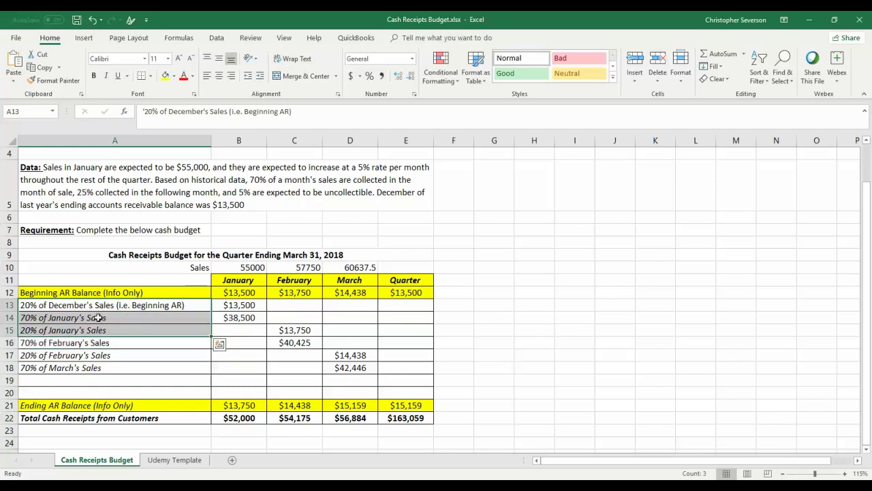
left_click(96, 330)
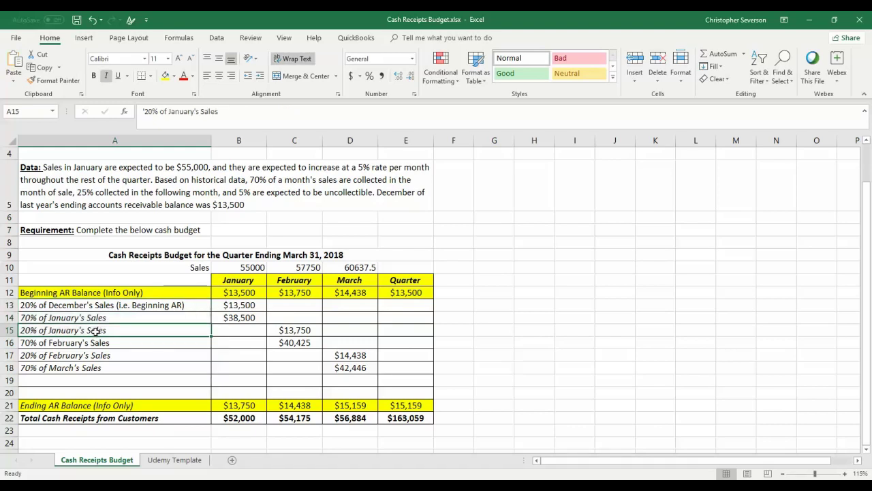